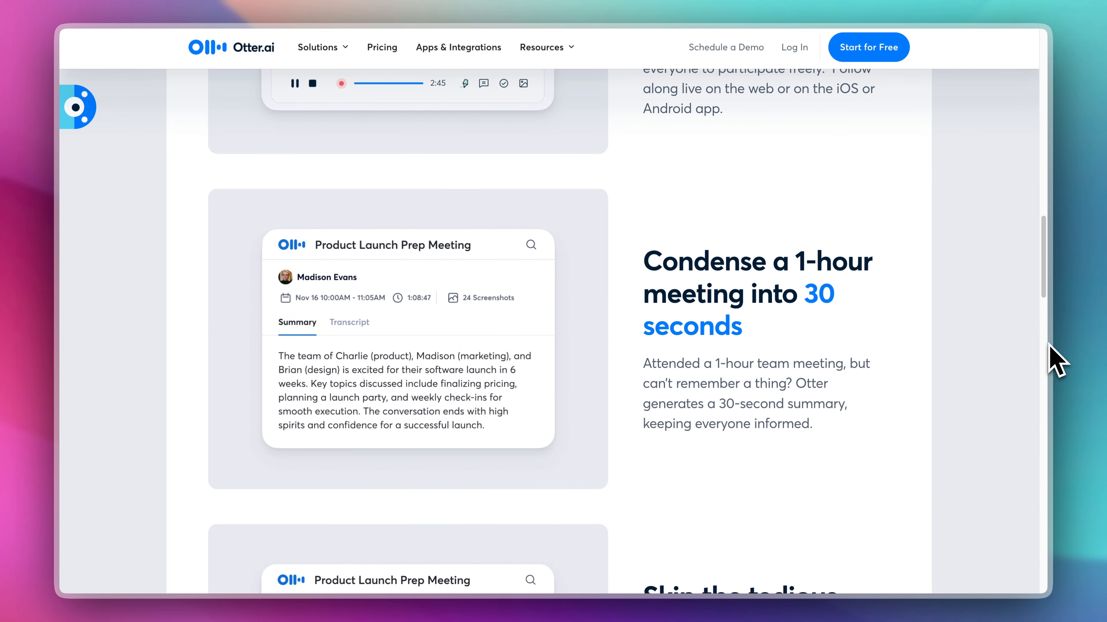
# - Look over the Otter.ai product page's meeting features, team solutions, workflow integrations and related articles
pyautogui.scroll(-5, 1057, 360)
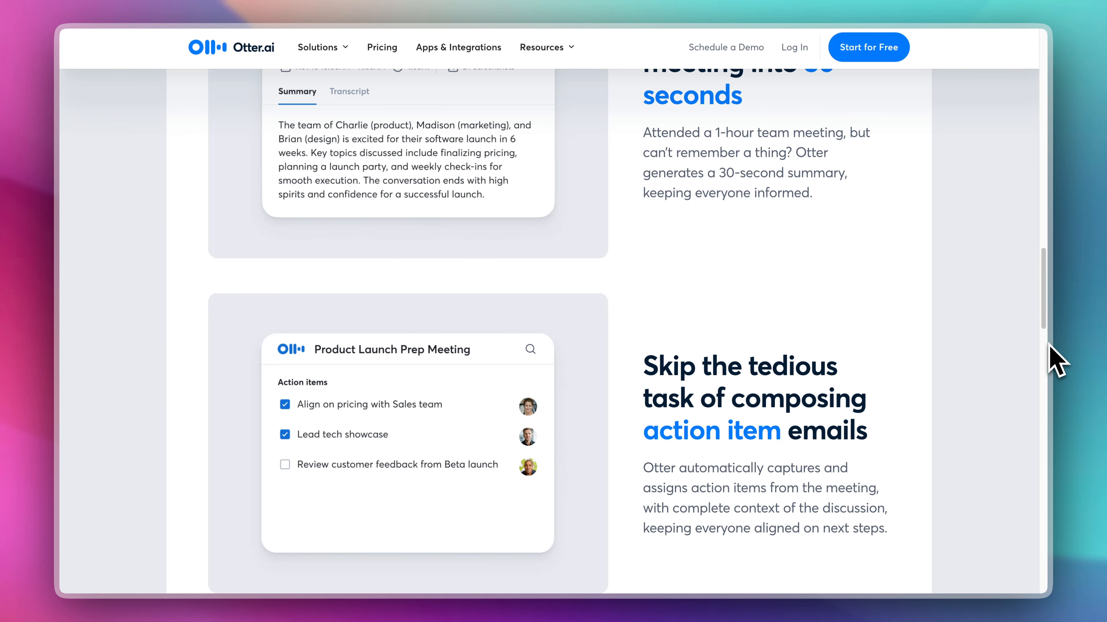
pyautogui.scroll(-8, 1050, 344)
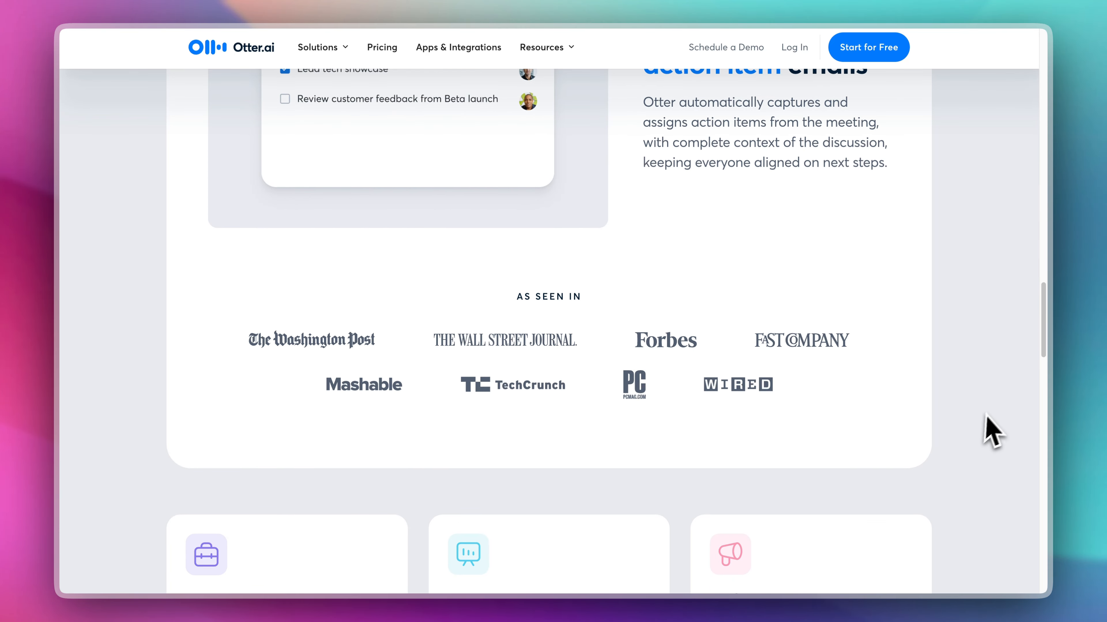
pyautogui.scroll(-6, 983, 437)
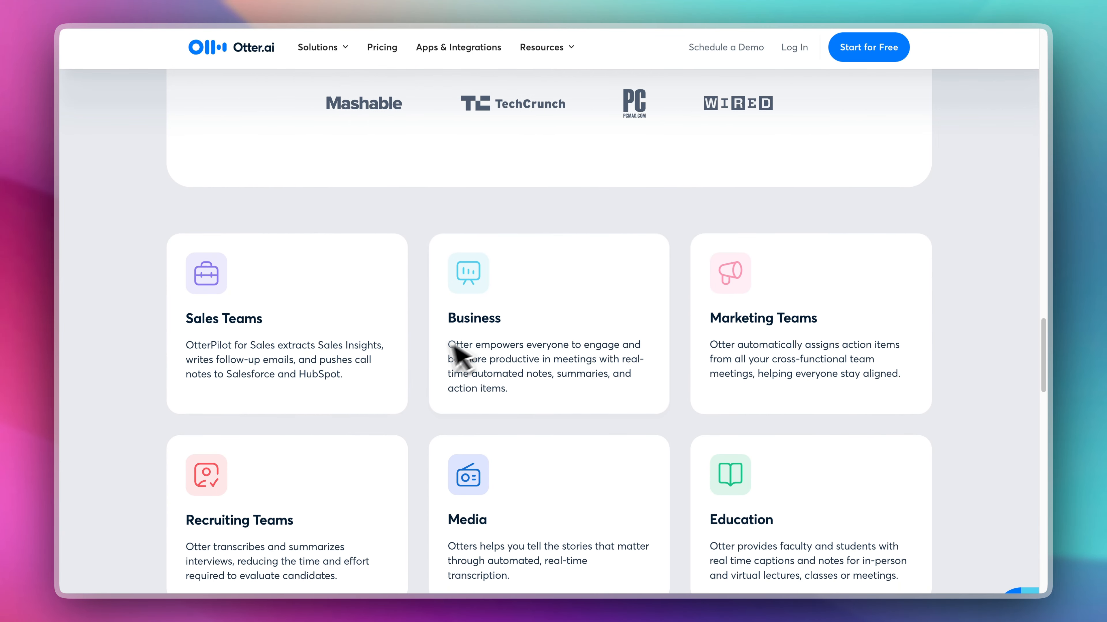
pyautogui.scroll(-2, 627, 329)
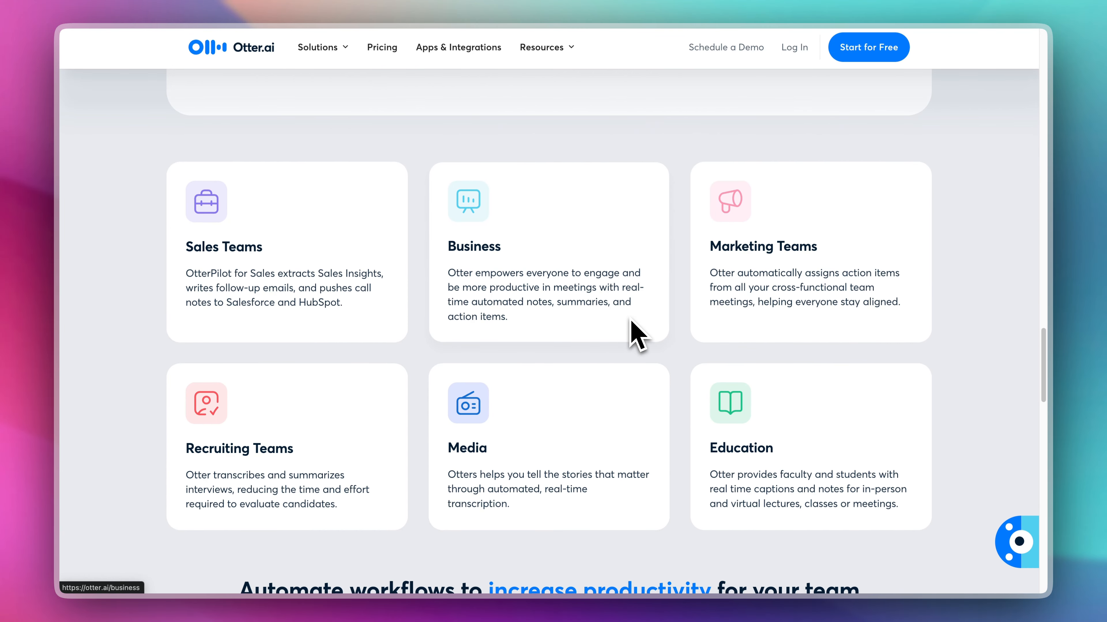
pyautogui.scroll(-5, 632, 324)
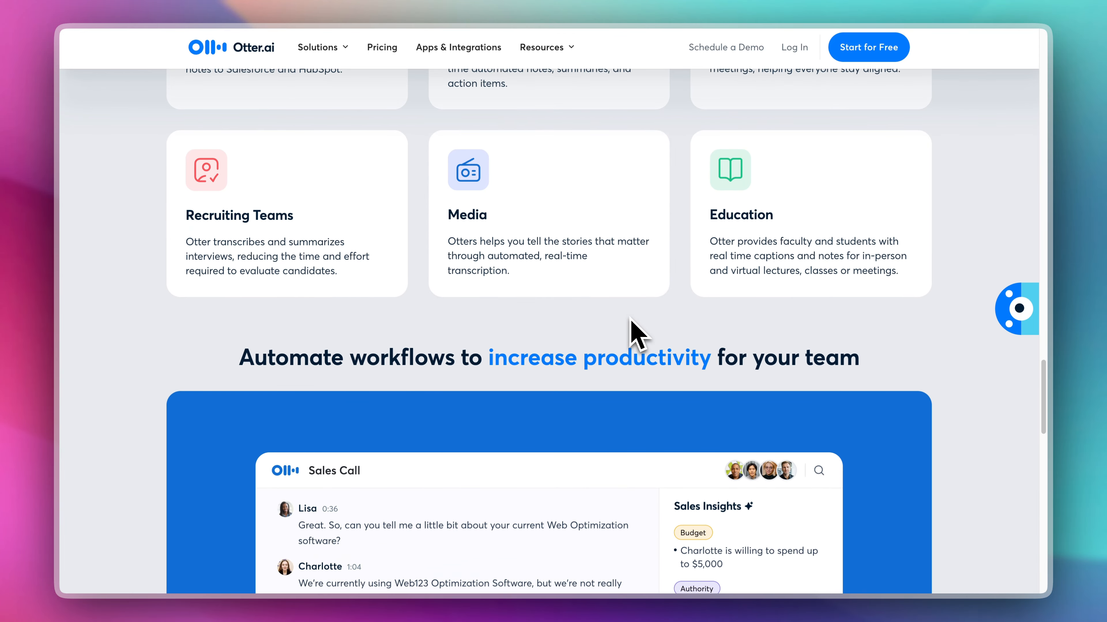
pyautogui.scroll(-10, 631, 320)
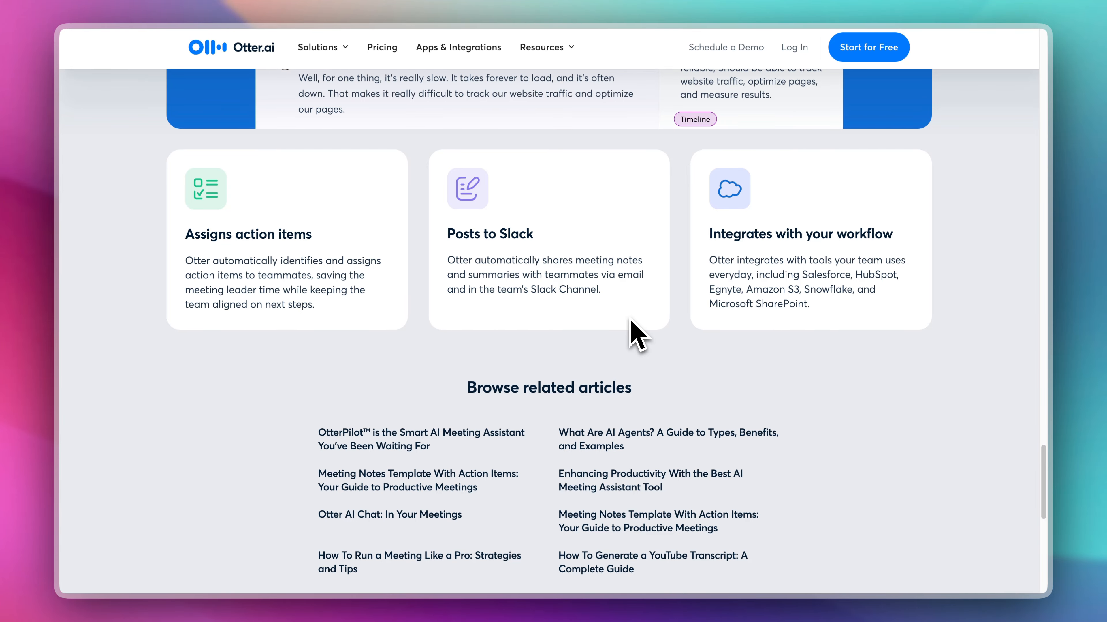
pyautogui.scroll(-5, 636, 331)
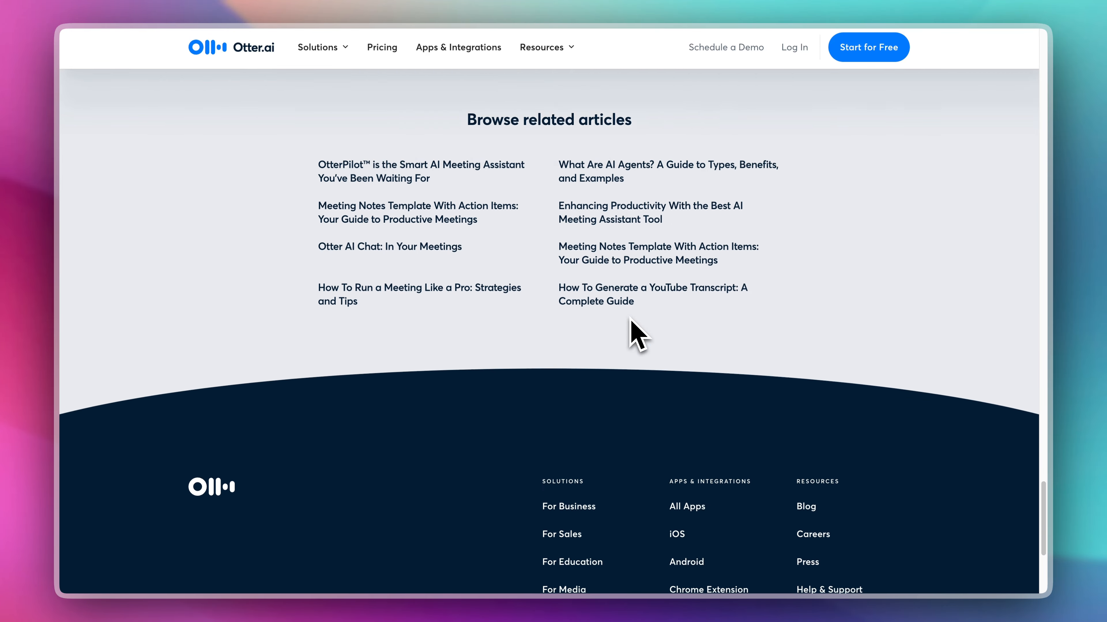
pyautogui.scroll(5, 635, 329)
# - View the available solutions and the mobile apps offered under Apps & Integrations
pyautogui.click(320, 48)
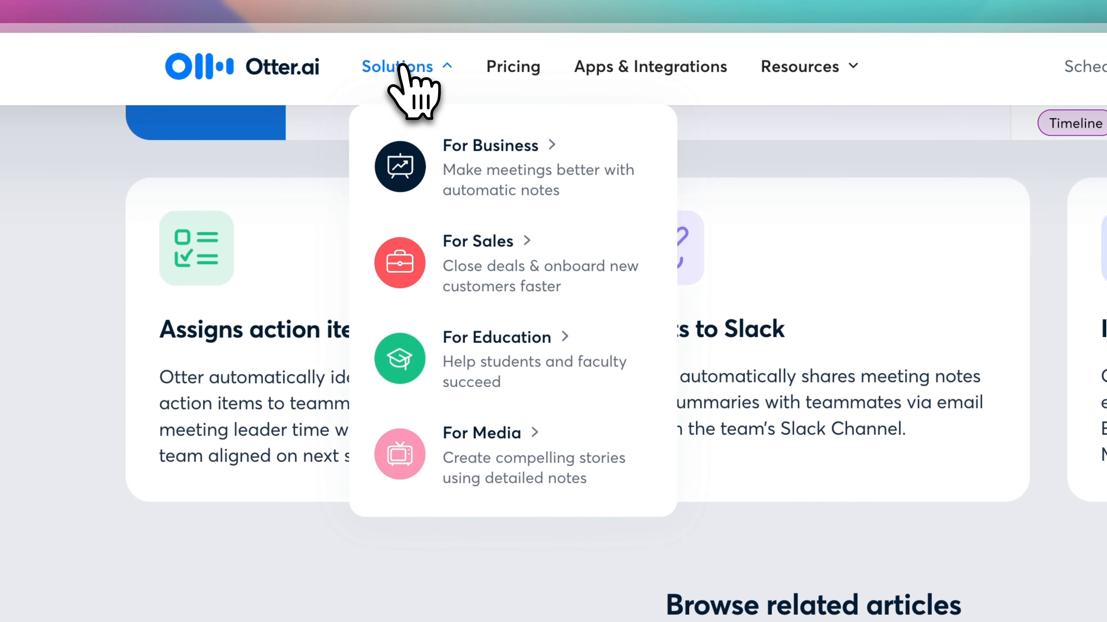
pyautogui.click(599, 80)
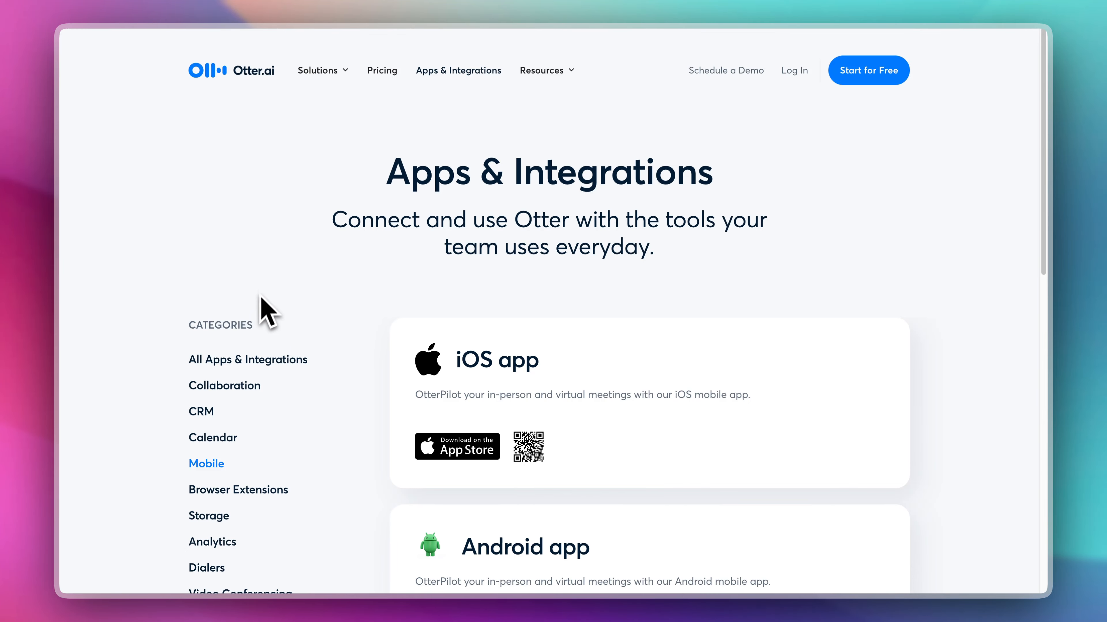
pyautogui.scroll(-4, 263, 301)
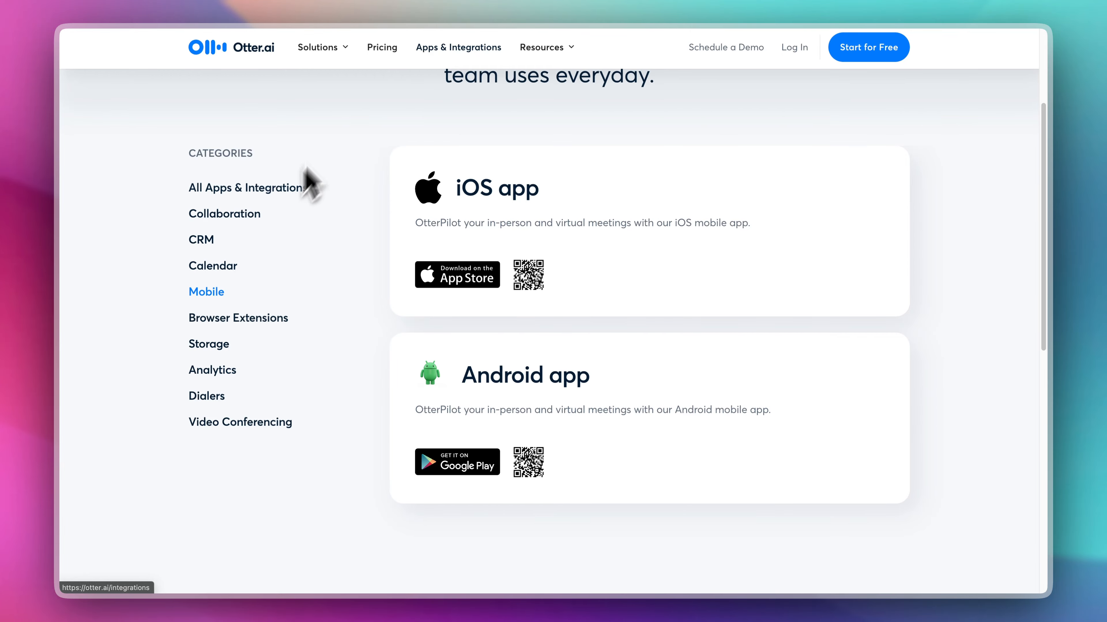
# - Open the pricing plans, choose the free Basic plan and create the account with Google
pyautogui.click(383, 45)
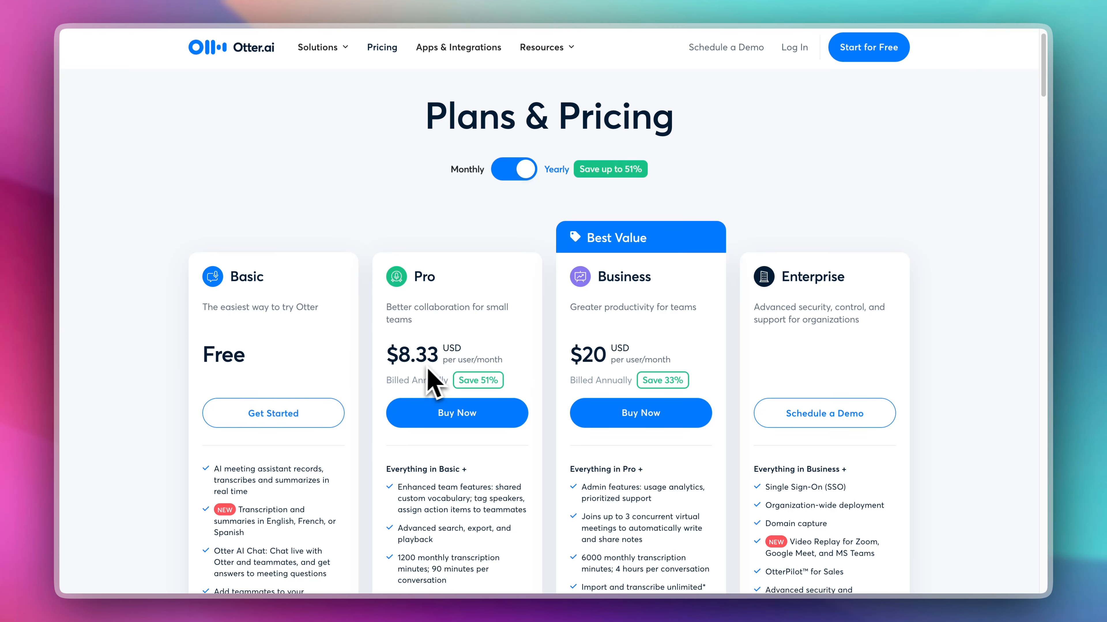
pyautogui.scroll(-2, 505, 350)
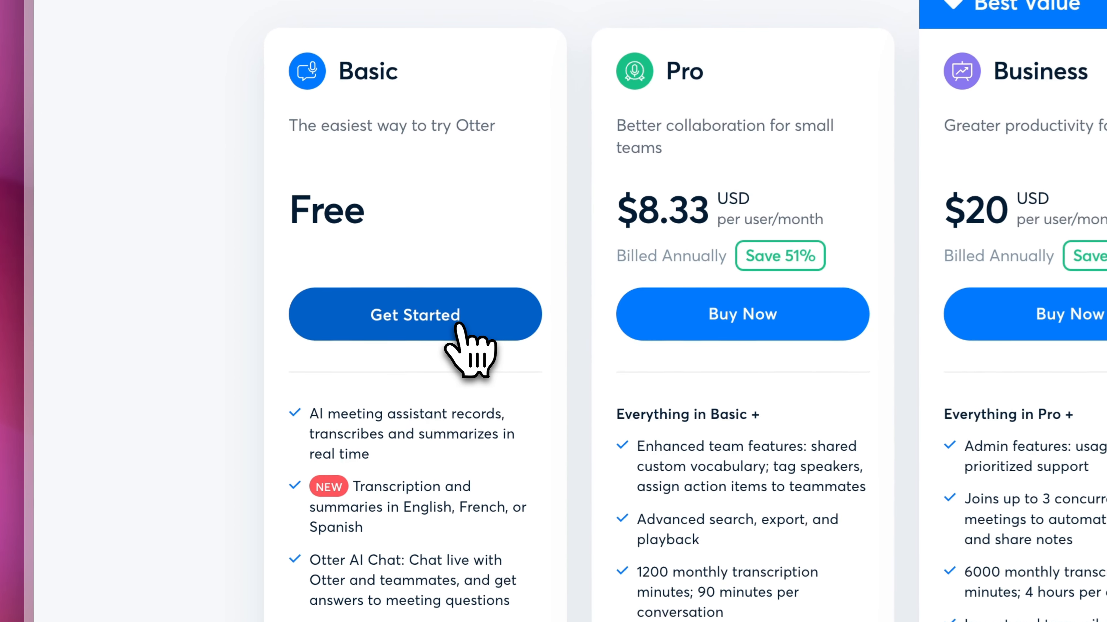
pyautogui.click(458, 322)
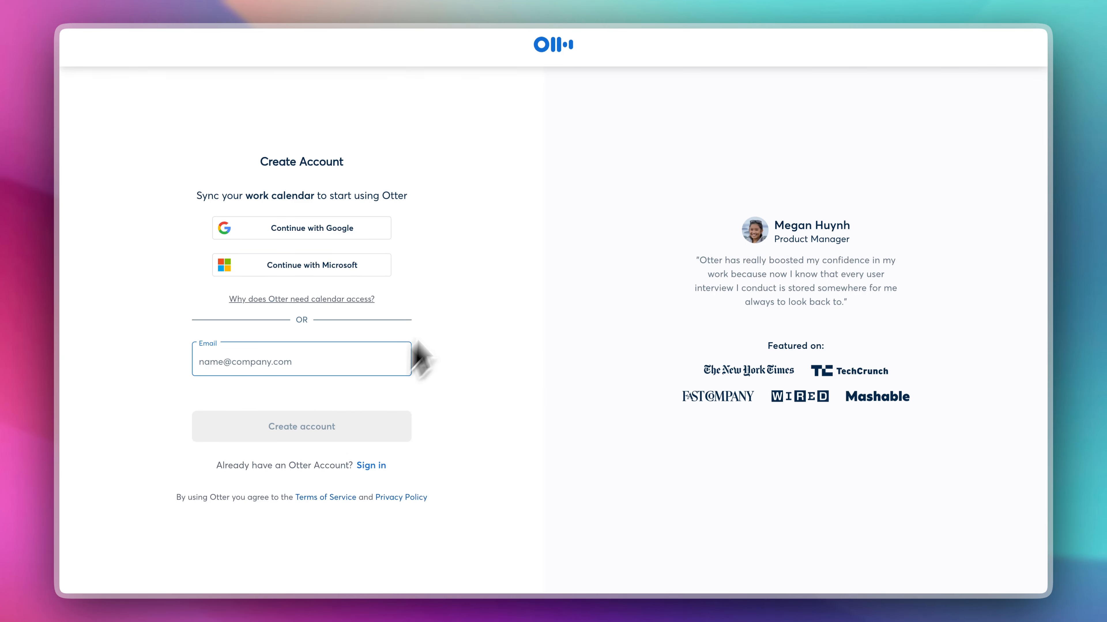
pyautogui.click(335, 232)
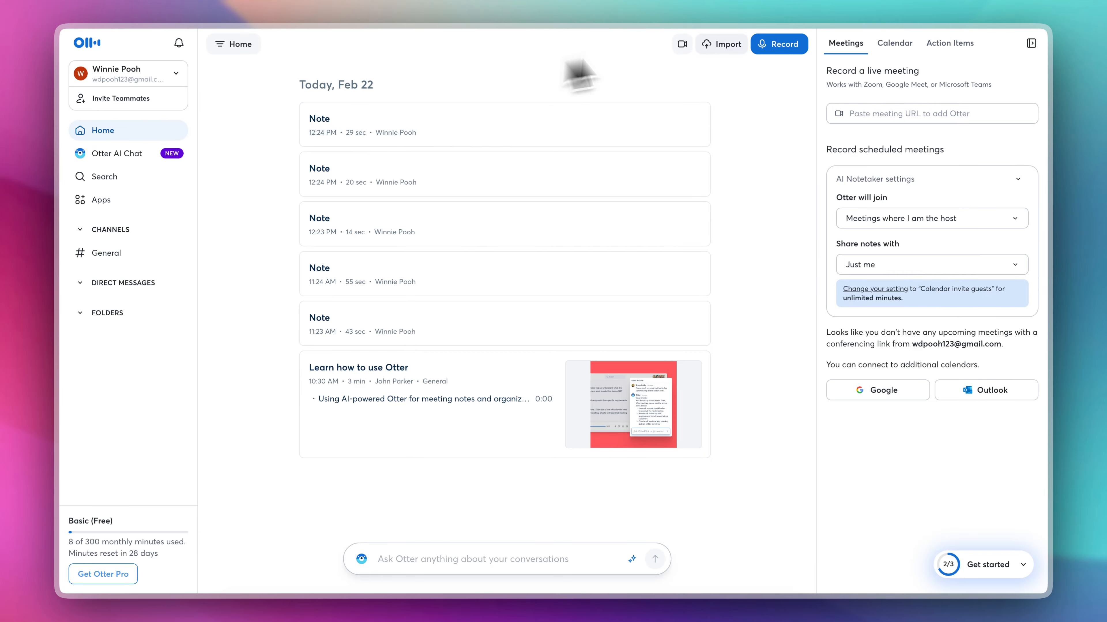
# - Record a live audio note of about 26 seconds and stop the recording
pyautogui.click(786, 47)
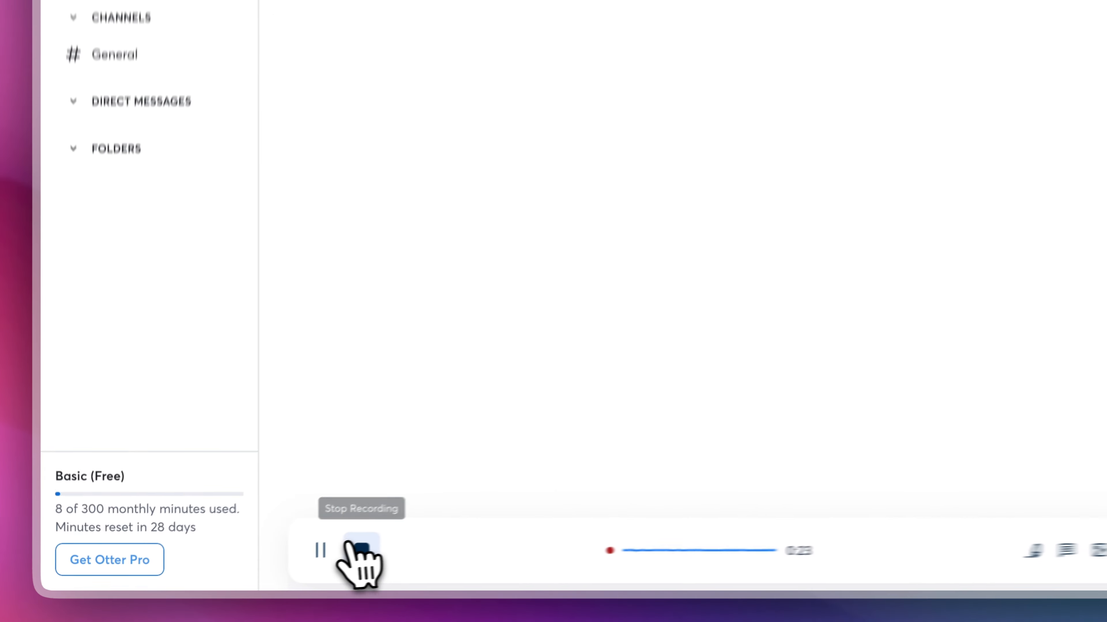
pyautogui.click(398, 546)
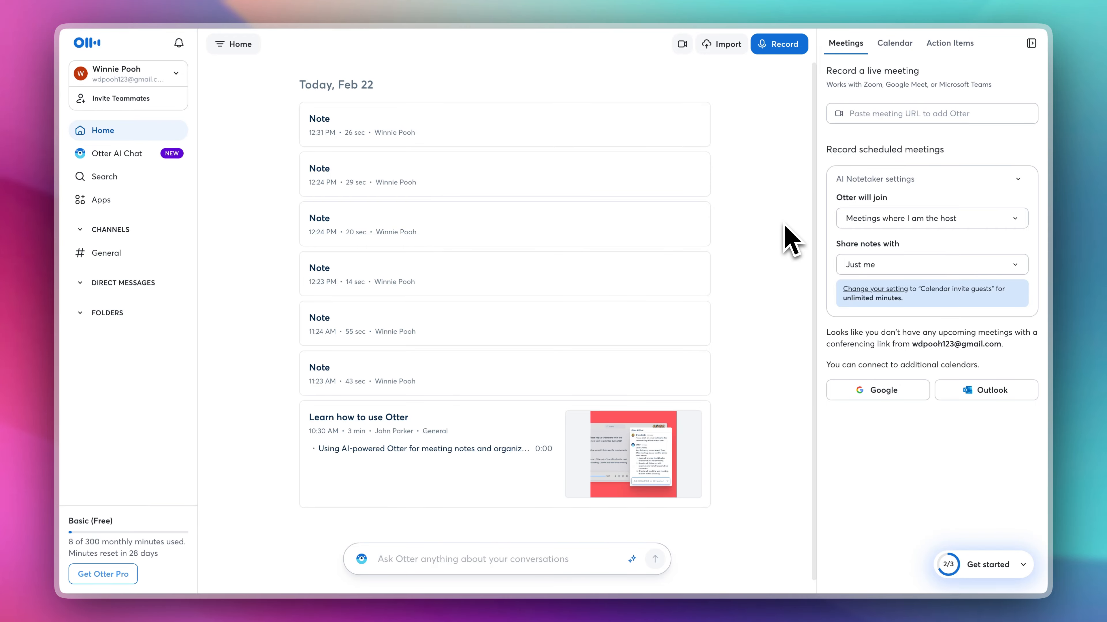
# - Import OTTER AI SAMPLE VID.mp4 from the Desktop for transcription and open its transcript
pyautogui.click(725, 45)
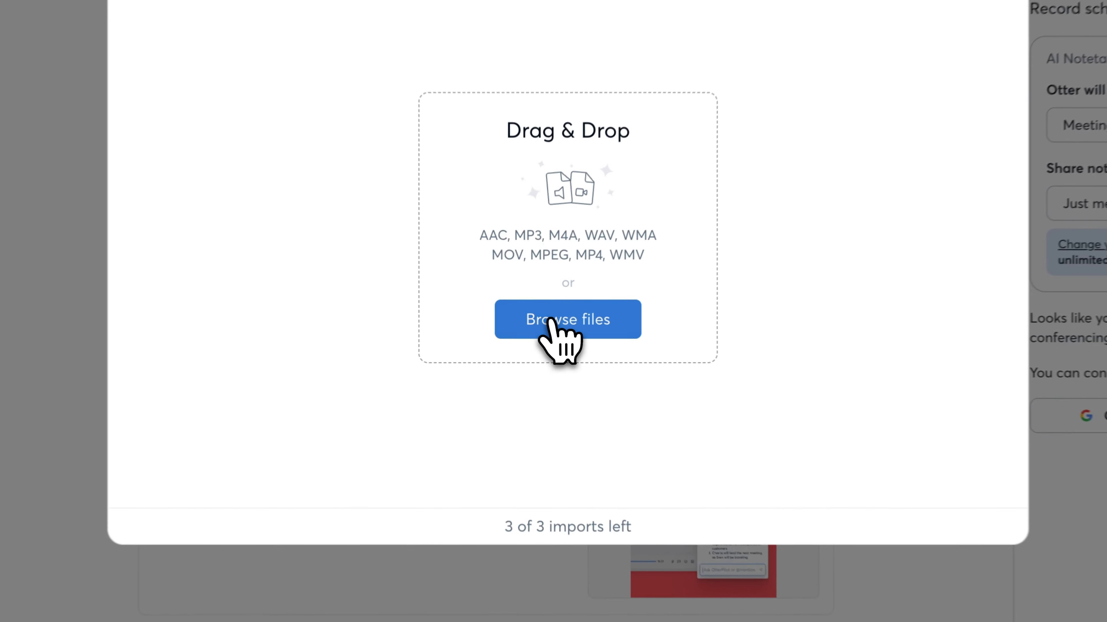
pyautogui.click(549, 321)
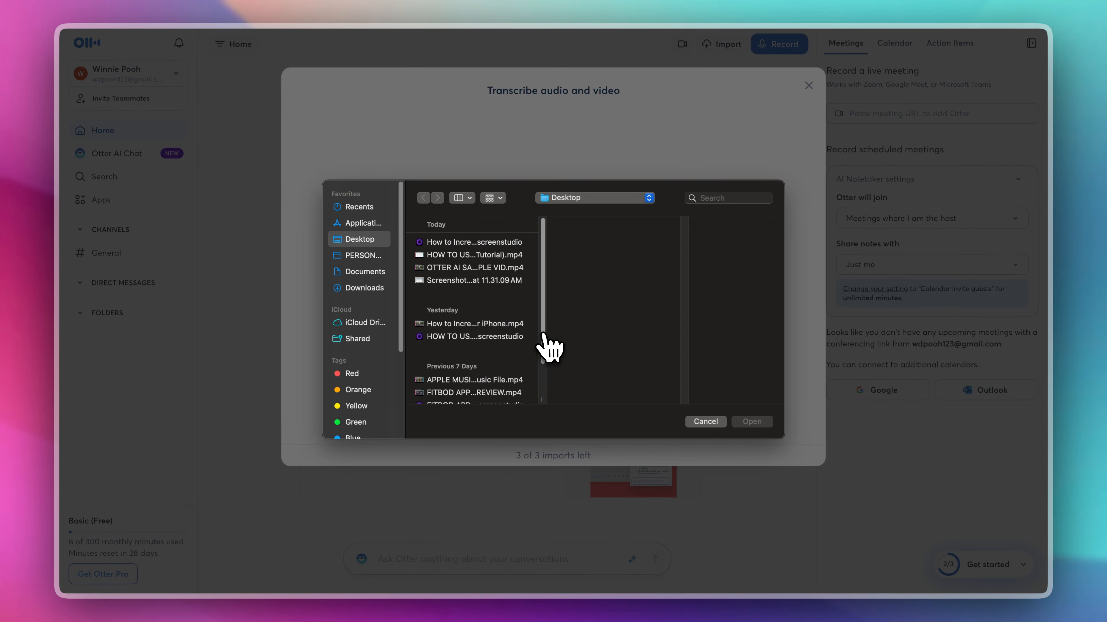
pyautogui.click(535, 267)
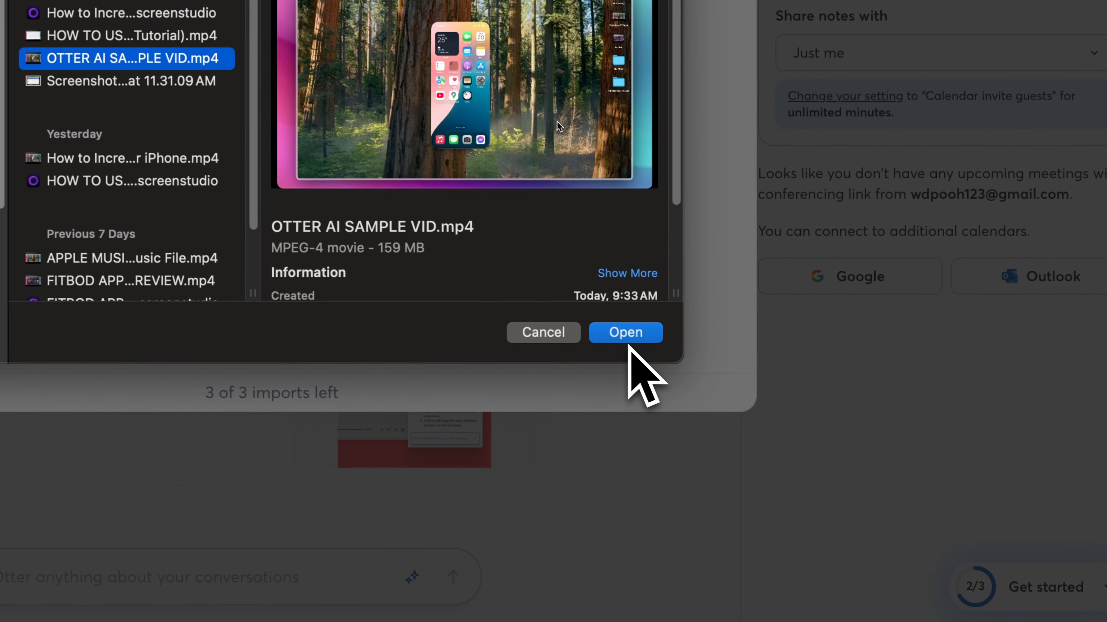
pyautogui.click(752, 421)
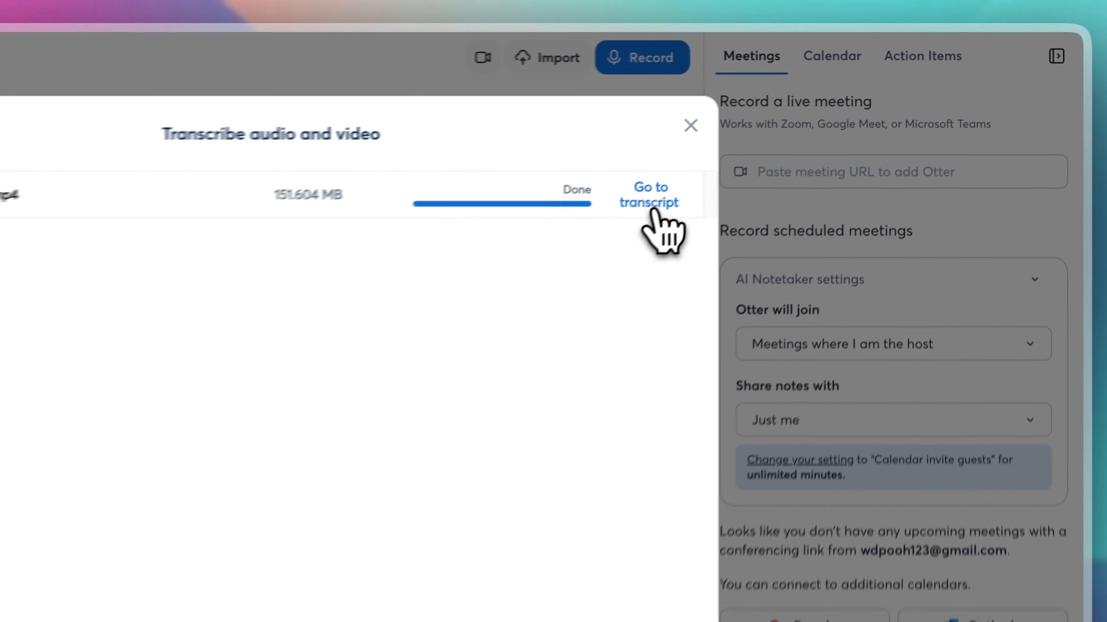
pyautogui.click(783, 128)
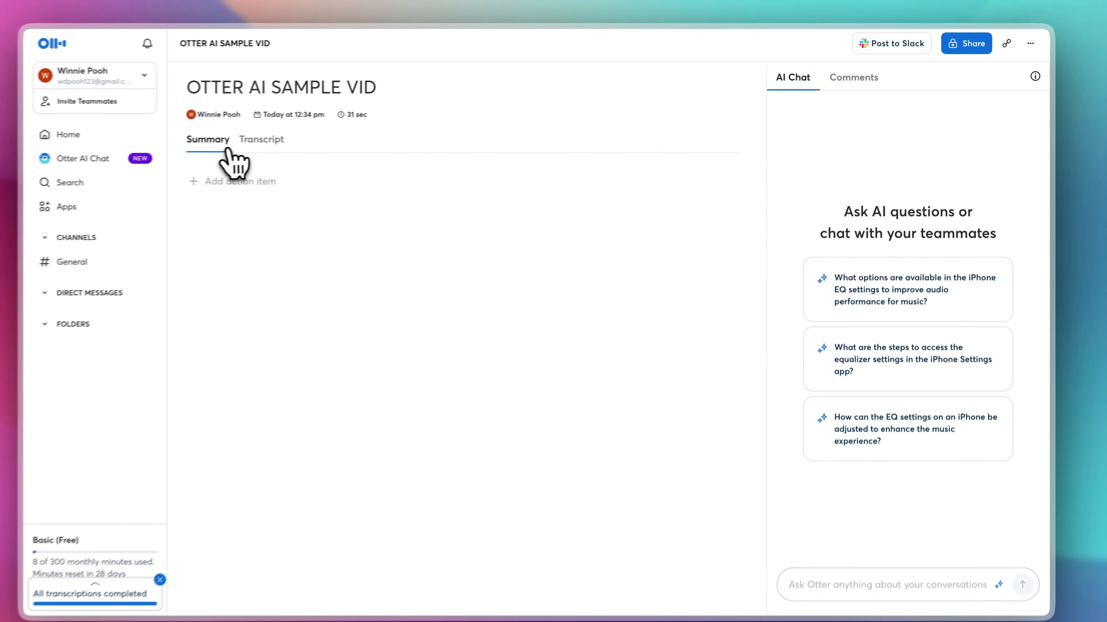
pyautogui.click(290, 159)
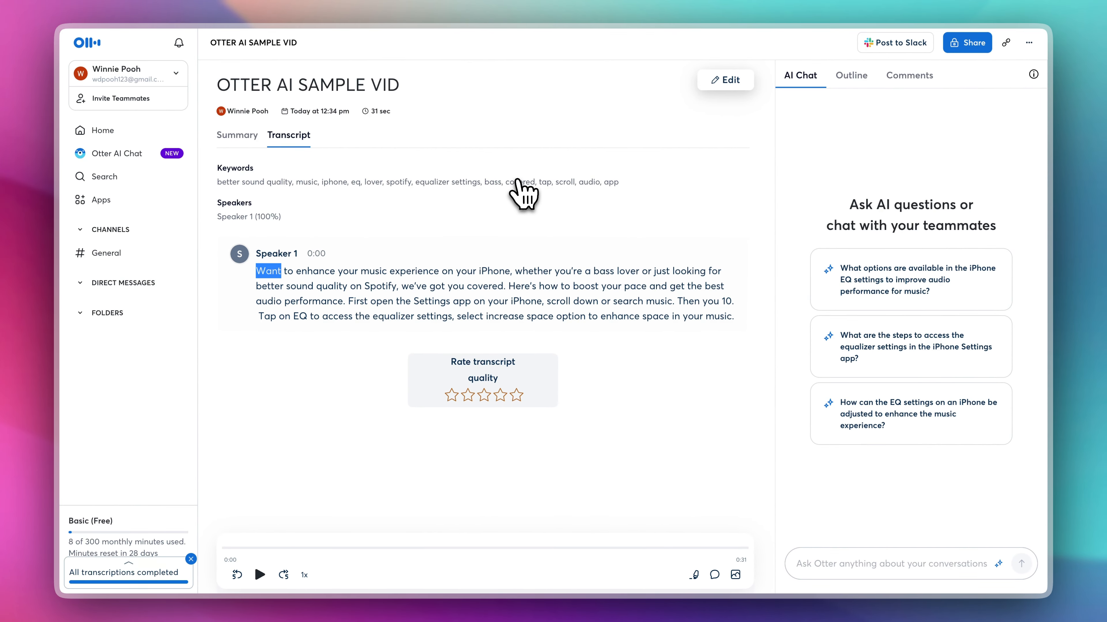
# - Edit the opening of the transcript so that it reads "iPhone? Whether" in place of "iPhone, whether"
pyautogui.click(412, 316)
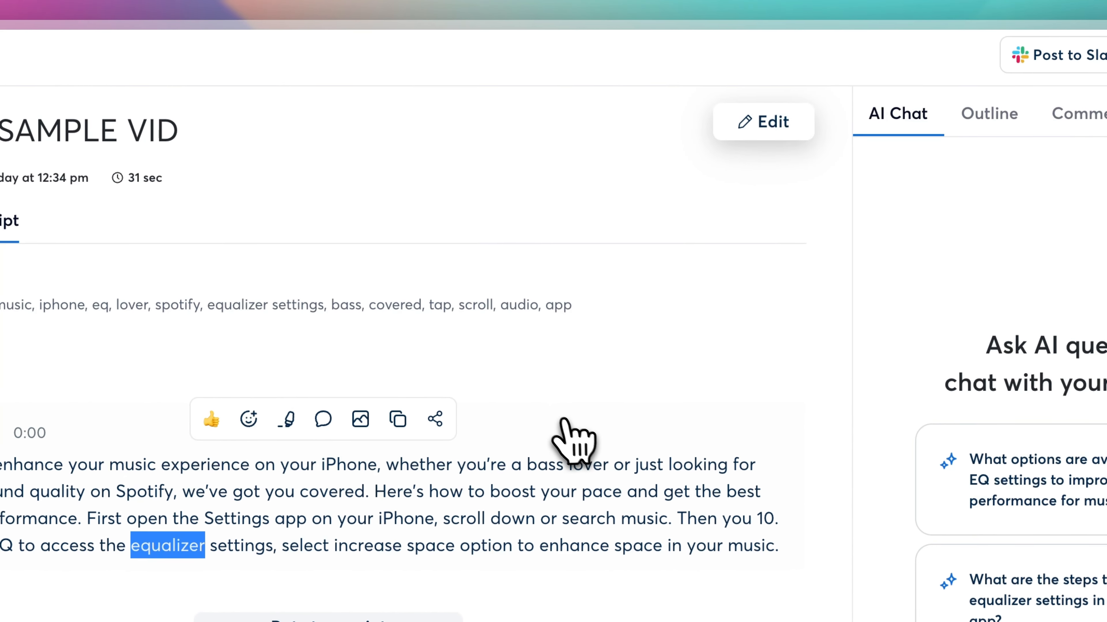
pyautogui.click(759, 124)
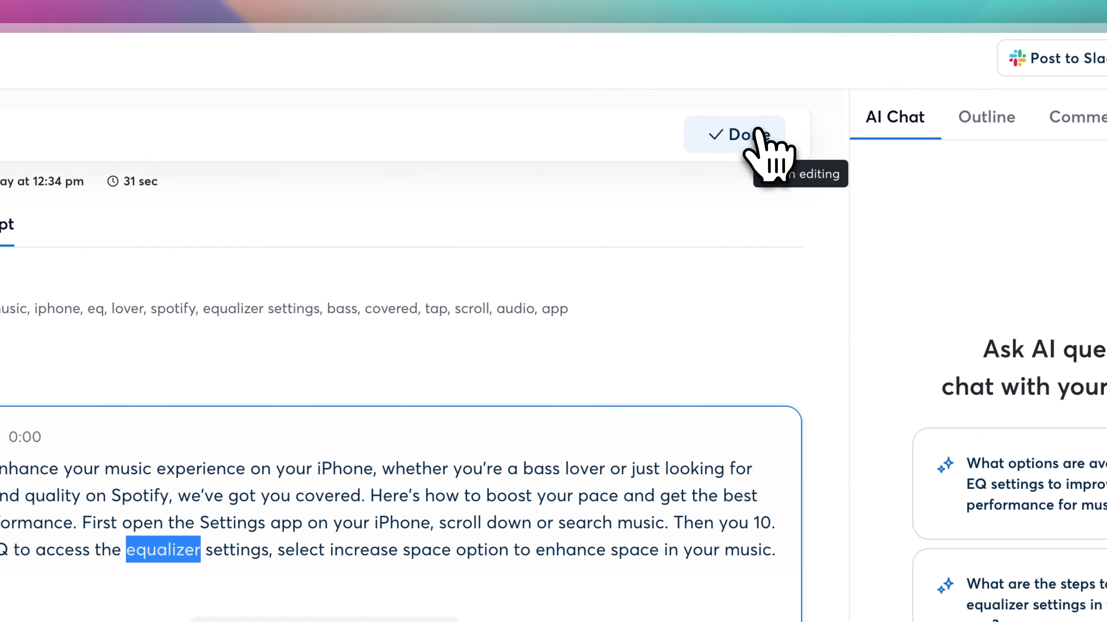
pyautogui.doubleClick(346, 468)
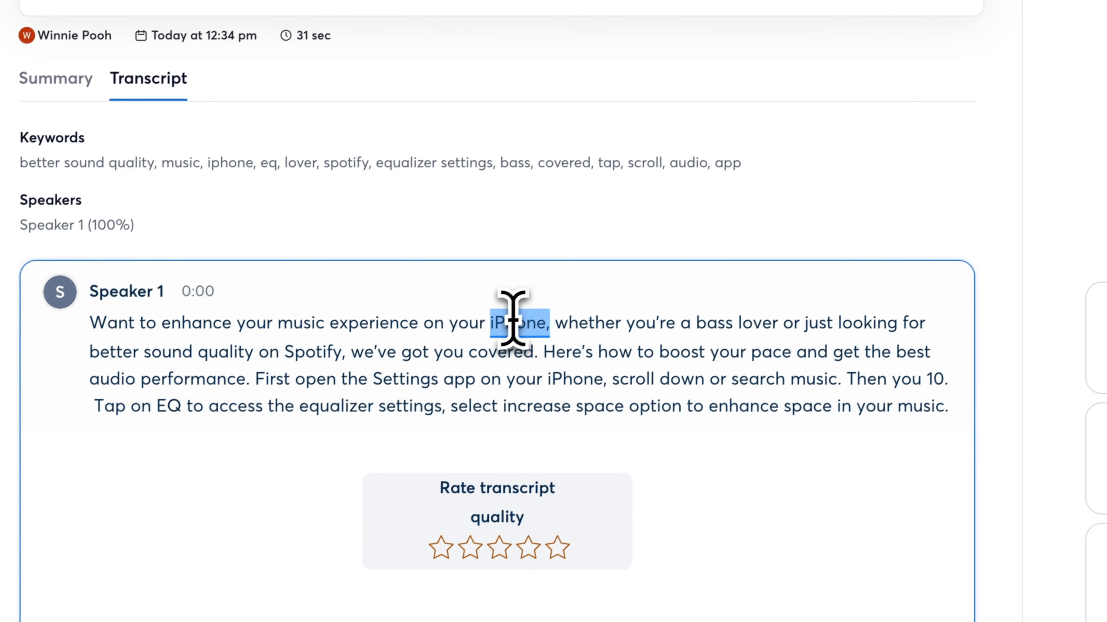
pyautogui.click(554, 313)
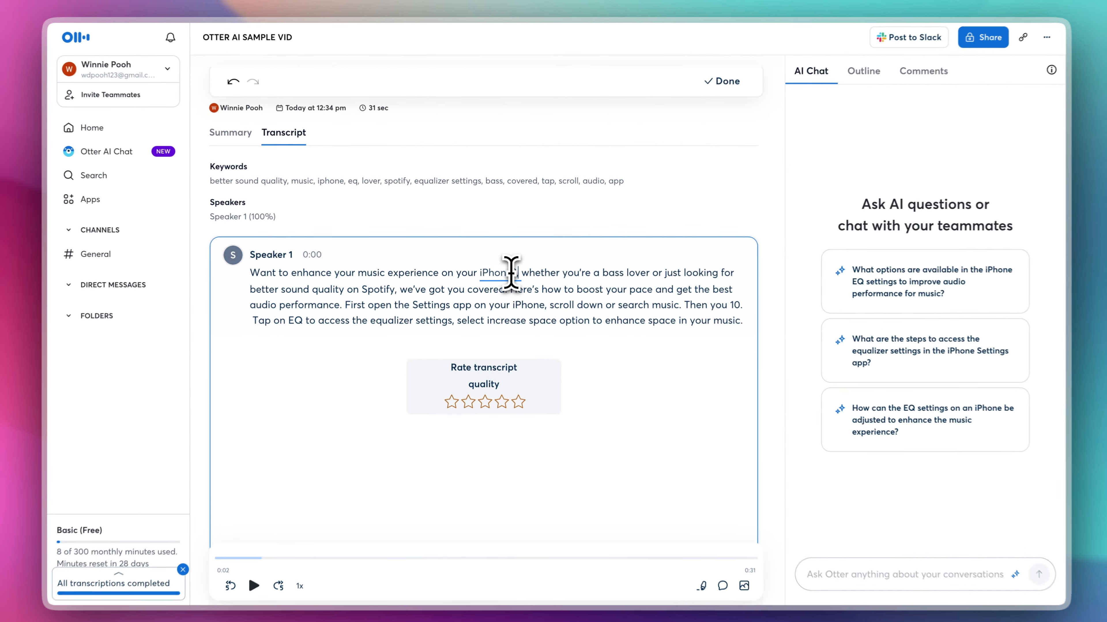
pyautogui.press('BackSpace')
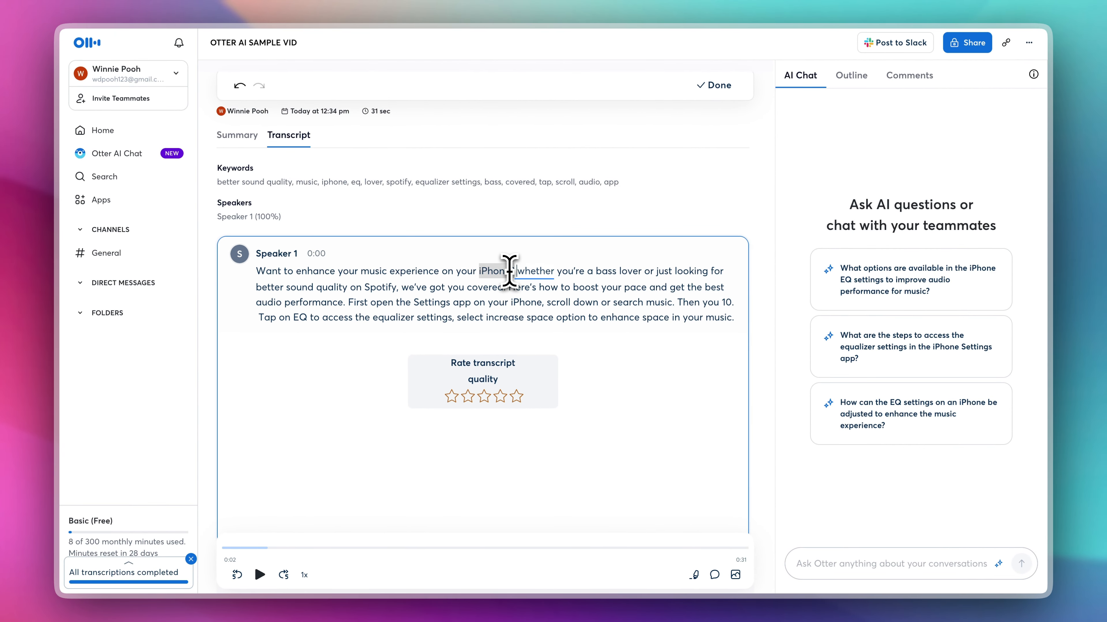
pyautogui.press('BackSpace')
pyautogui.write('W')
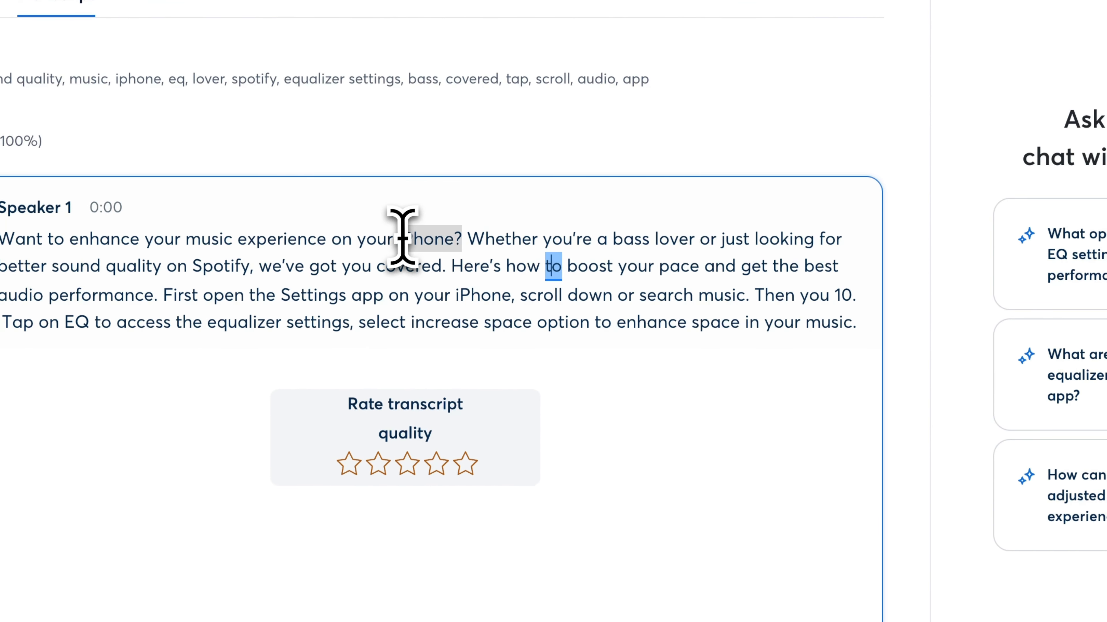
# - Highlight the word "iPhone?" in the first line of the transcript
pyautogui.click(460, 240)
pyautogui.click(410, 193)
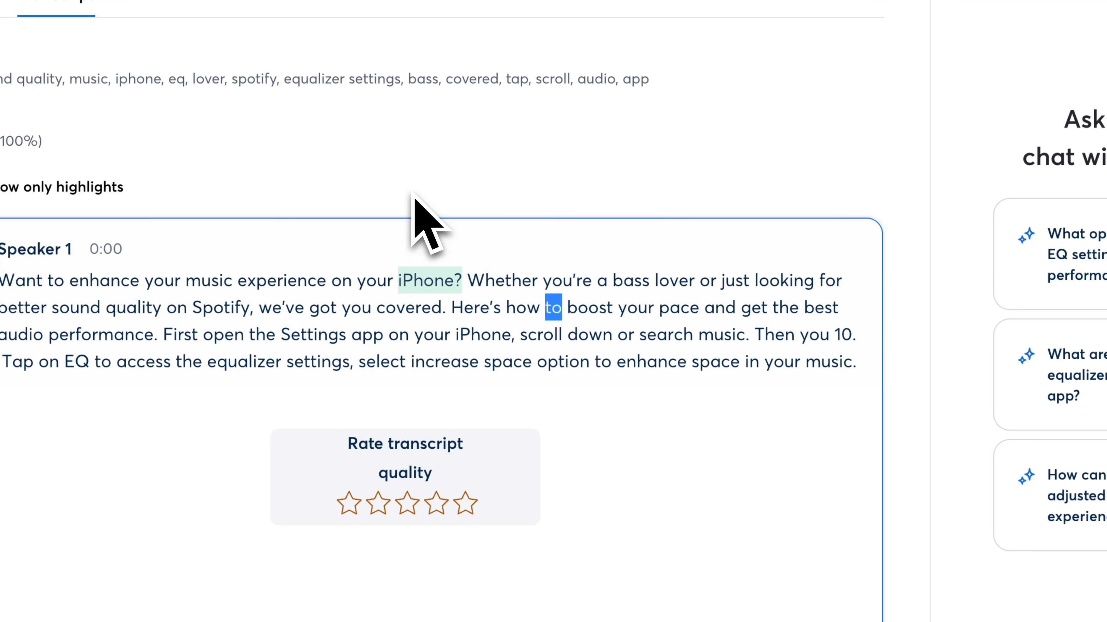
# - Remove the highlight from "iPhone?" and delete its takeaway
pyautogui.scroll(2, 609, 366)
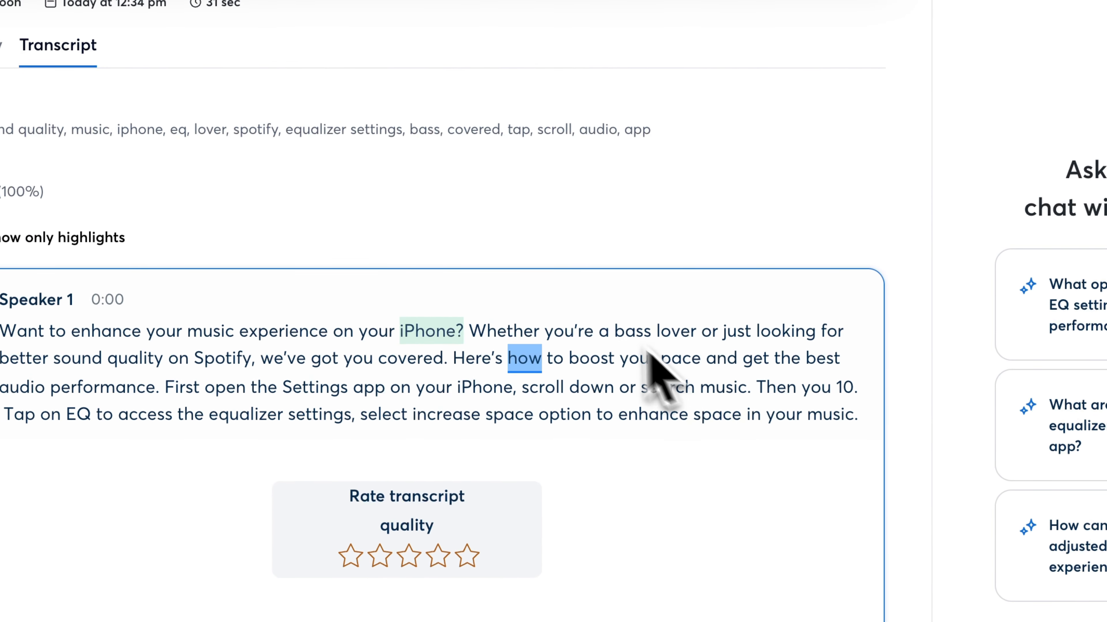
pyautogui.click(399, 333)
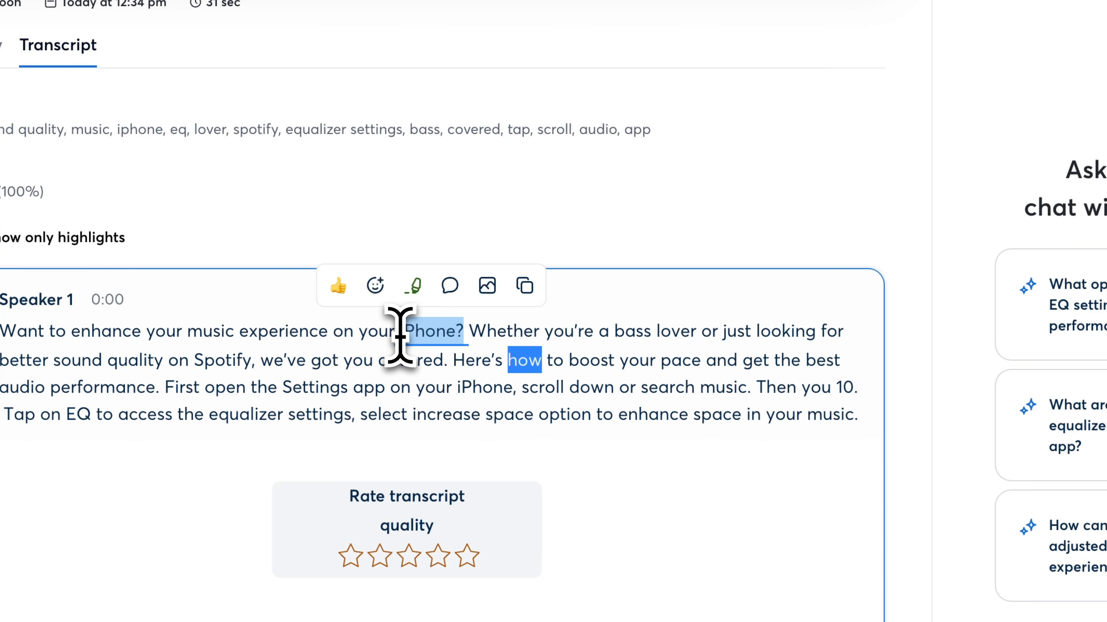
pyautogui.click(413, 296)
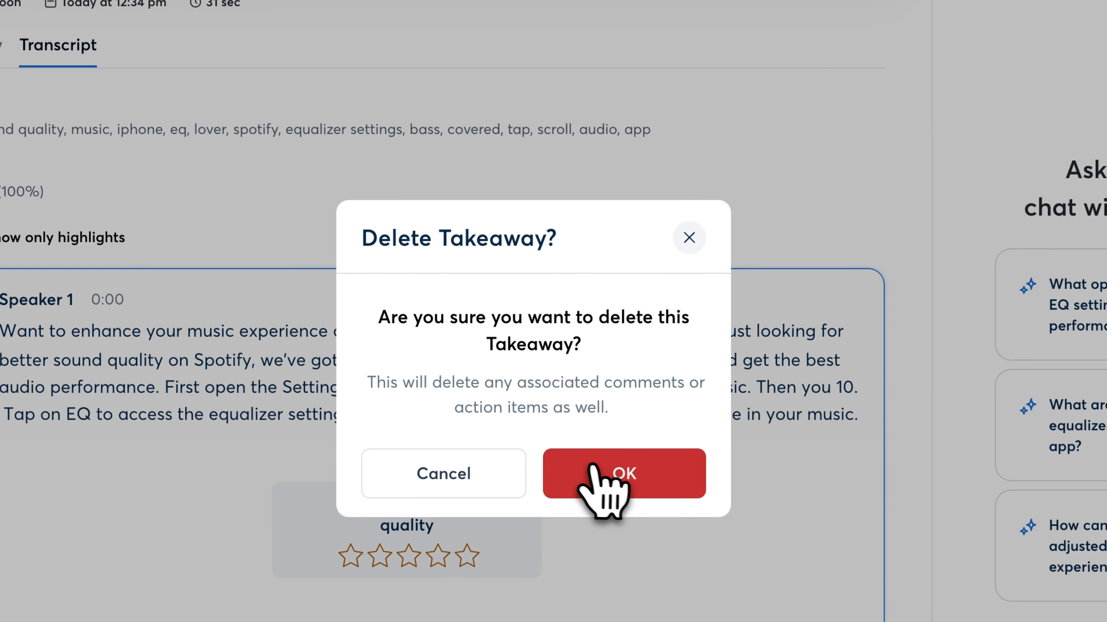
pyautogui.click(599, 470)
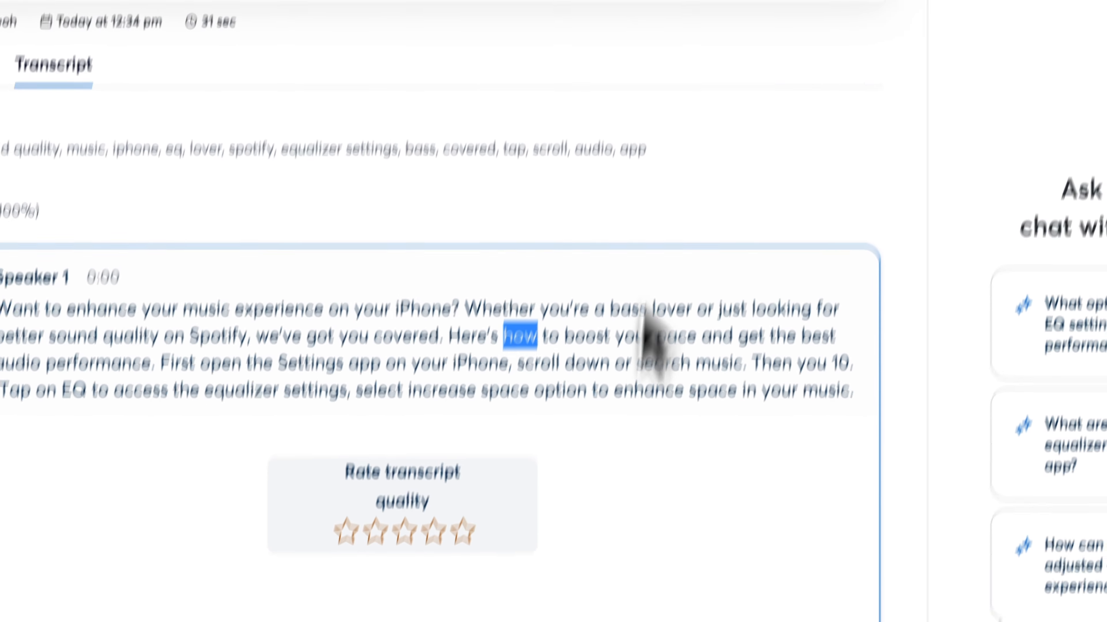
# - Open the export options for the sample video's transcript and choose clipboard as its file format
pyautogui.click(683, 449)
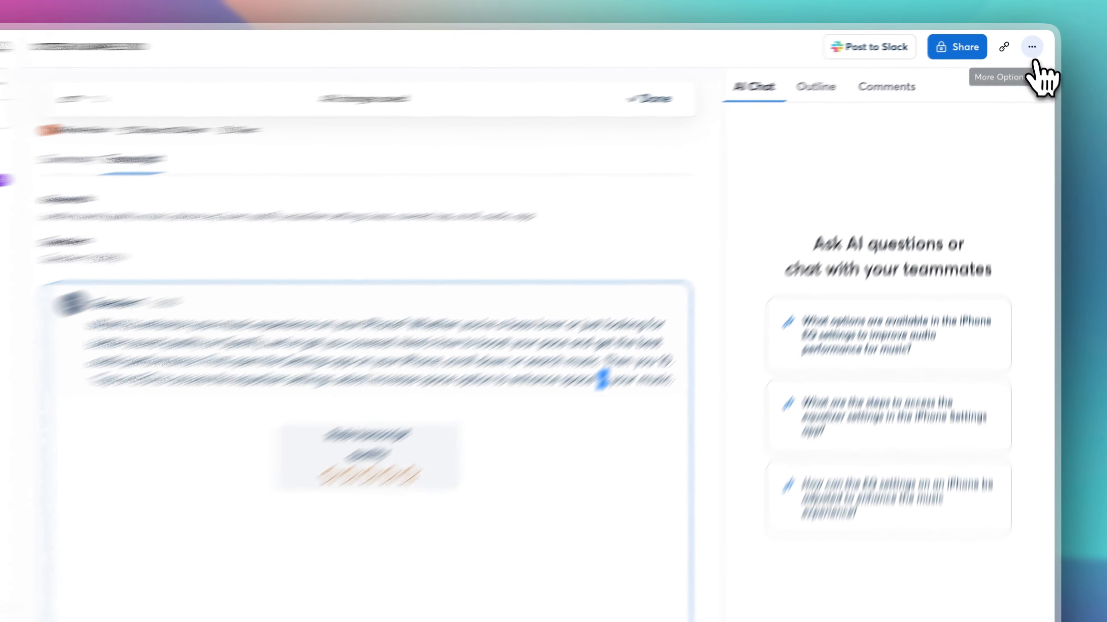
pyautogui.click(1029, 42)
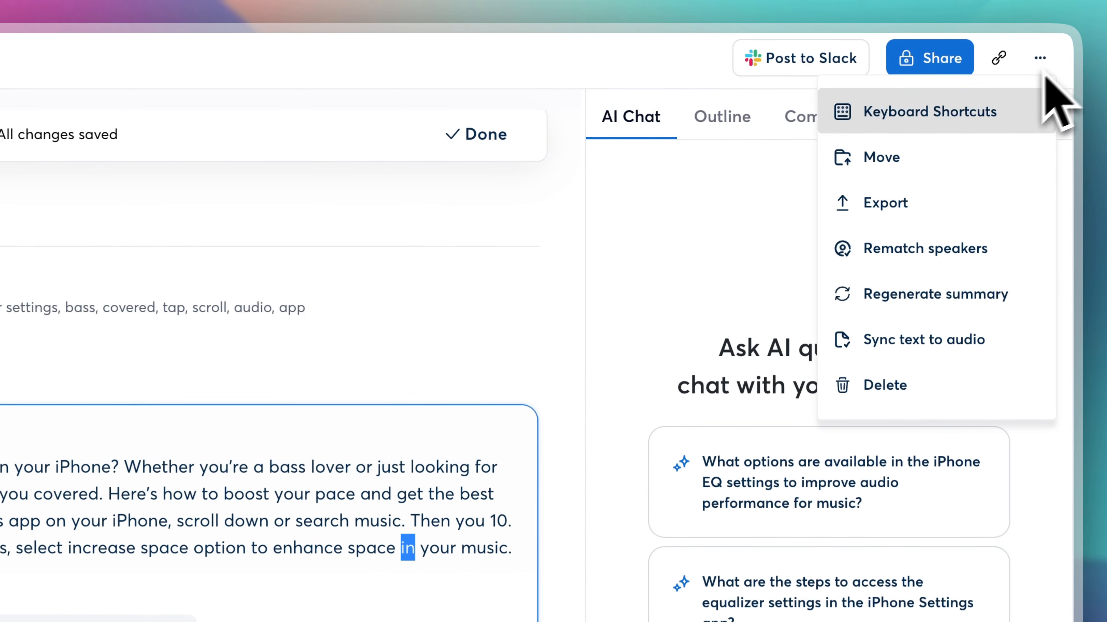
pyautogui.click(914, 181)
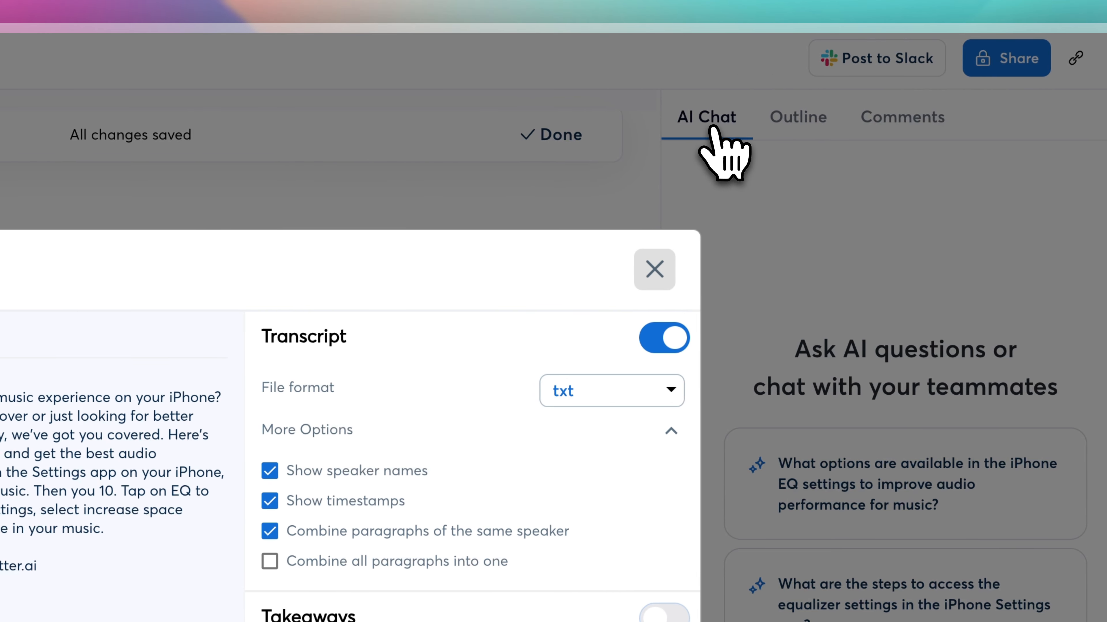
pyautogui.click(639, 391)
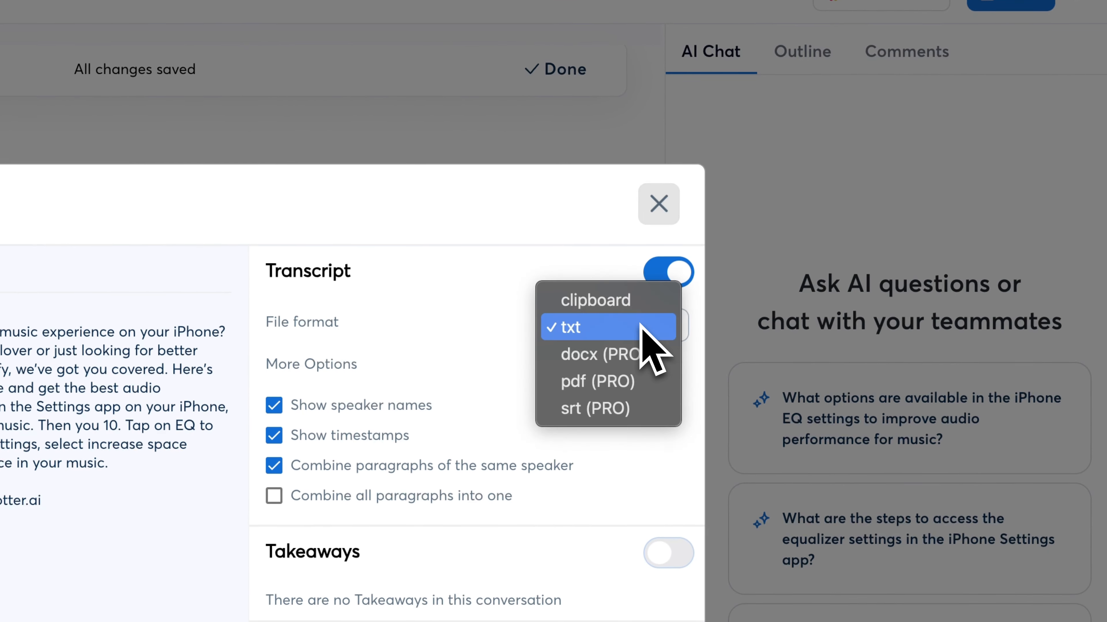
pyautogui.click(605, 301)
pyautogui.click(609, 324)
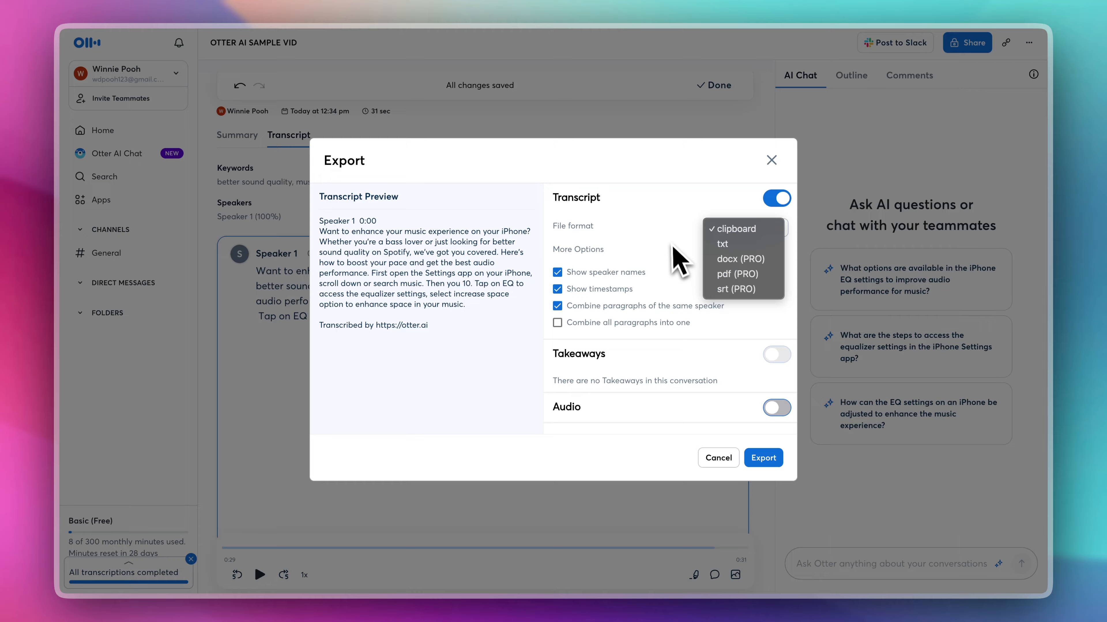
pyautogui.click(623, 239)
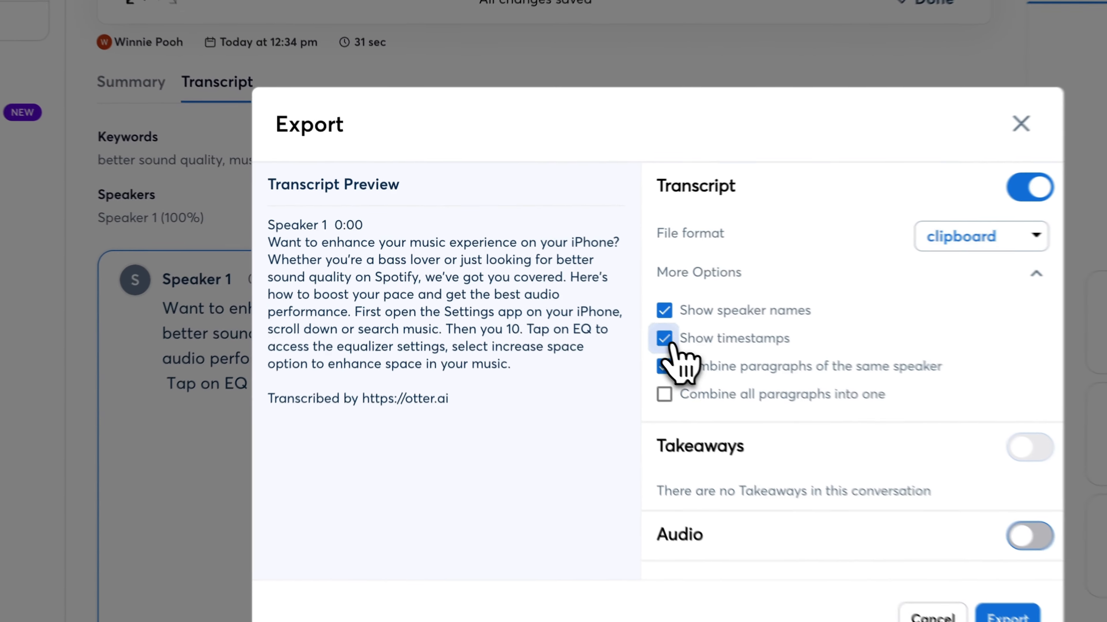
# - Set the transcript export to show speaker names and timestamps without combining same-speaker paragraphs or merging all paragraphs into one
pyautogui.click(557, 288)
pyautogui.click(557, 305)
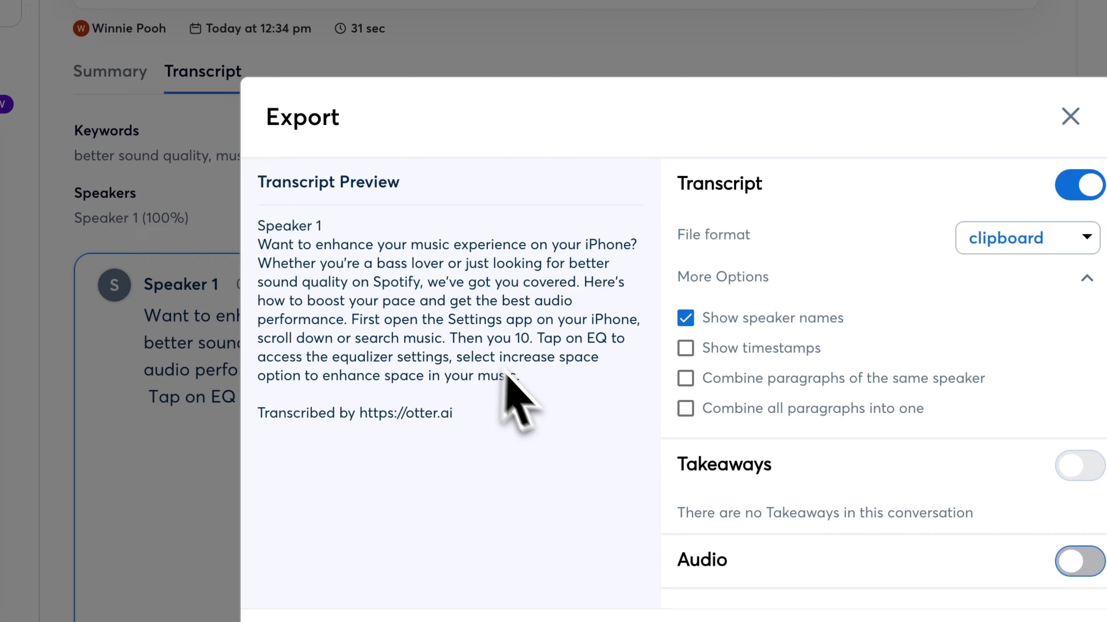
pyautogui.click(688, 347)
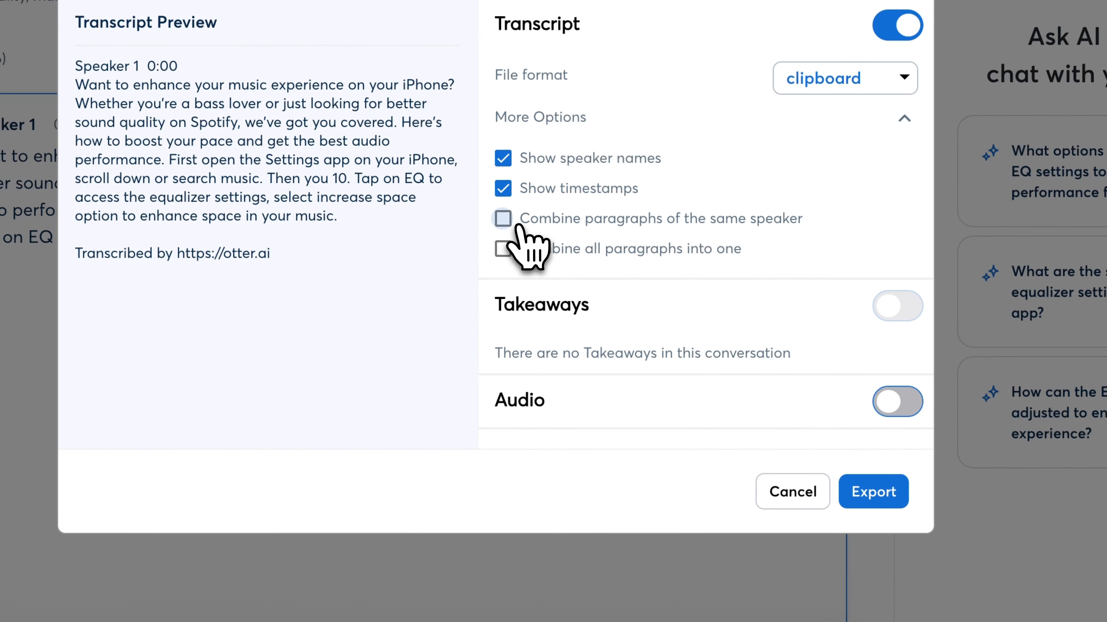
pyautogui.click(516, 222)
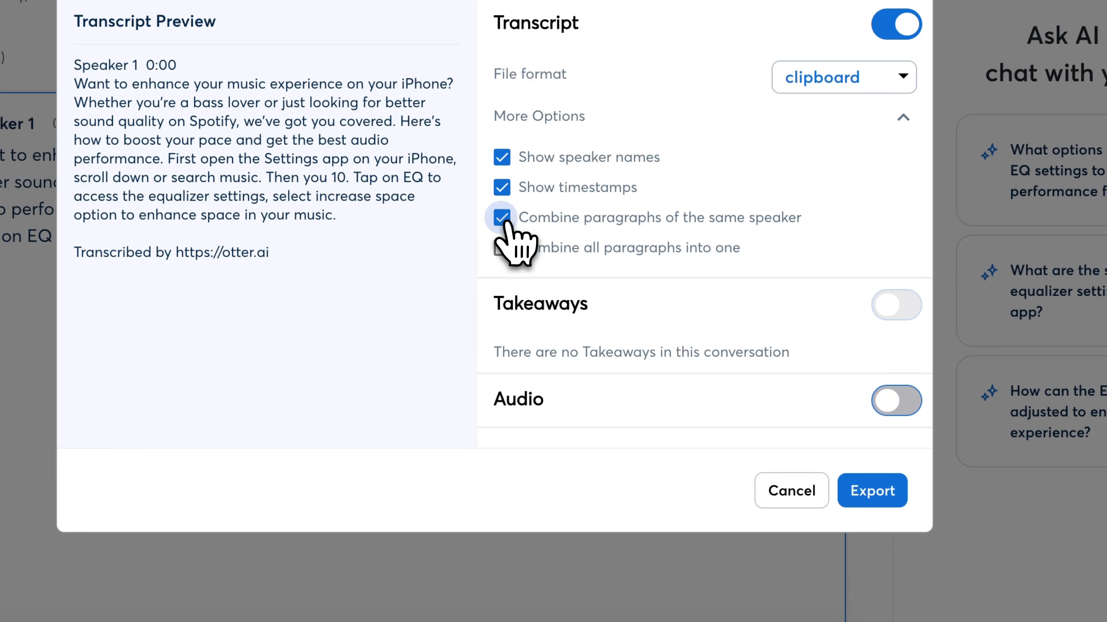
pyautogui.click(502, 248)
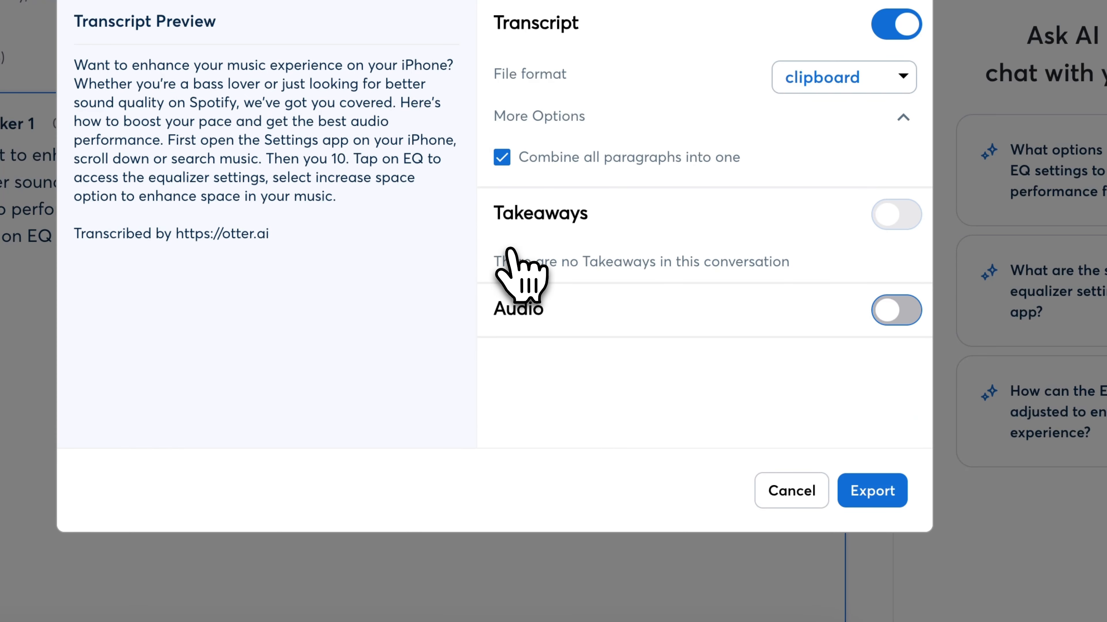
pyautogui.click(502, 158)
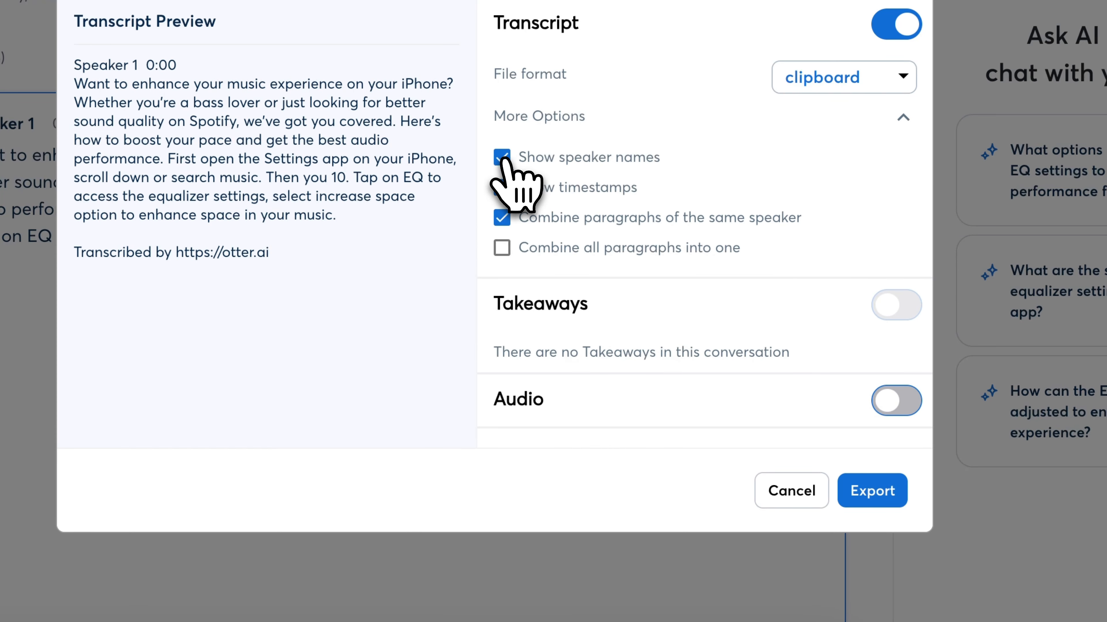
pyautogui.click(501, 217)
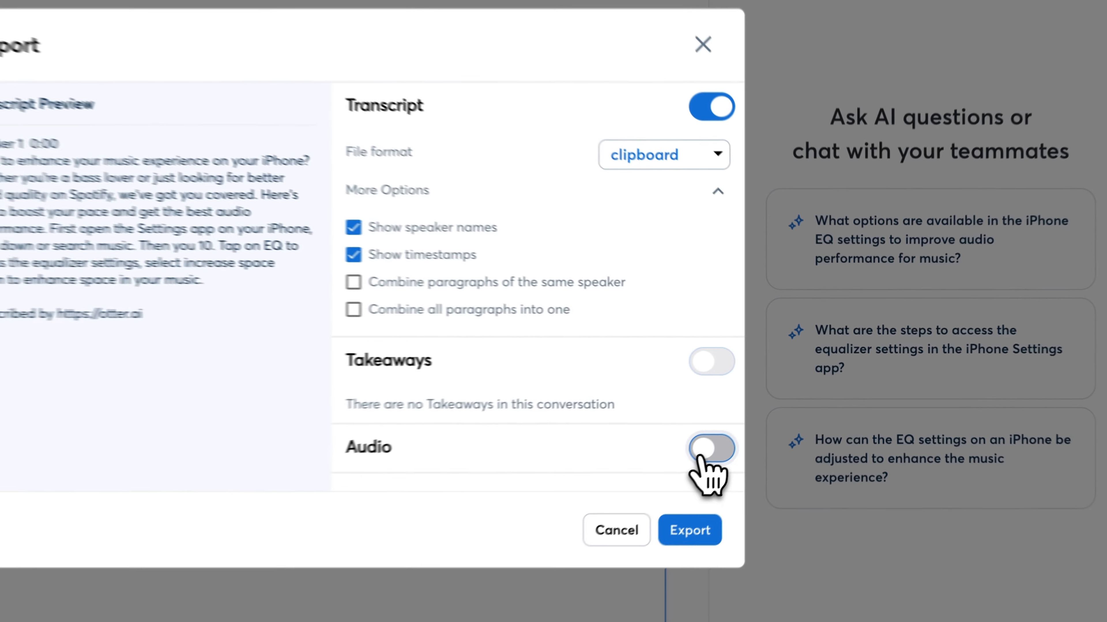
# - Include the mp3 audio in the export and set the transcript's file format to txt
pyautogui.click(702, 453)
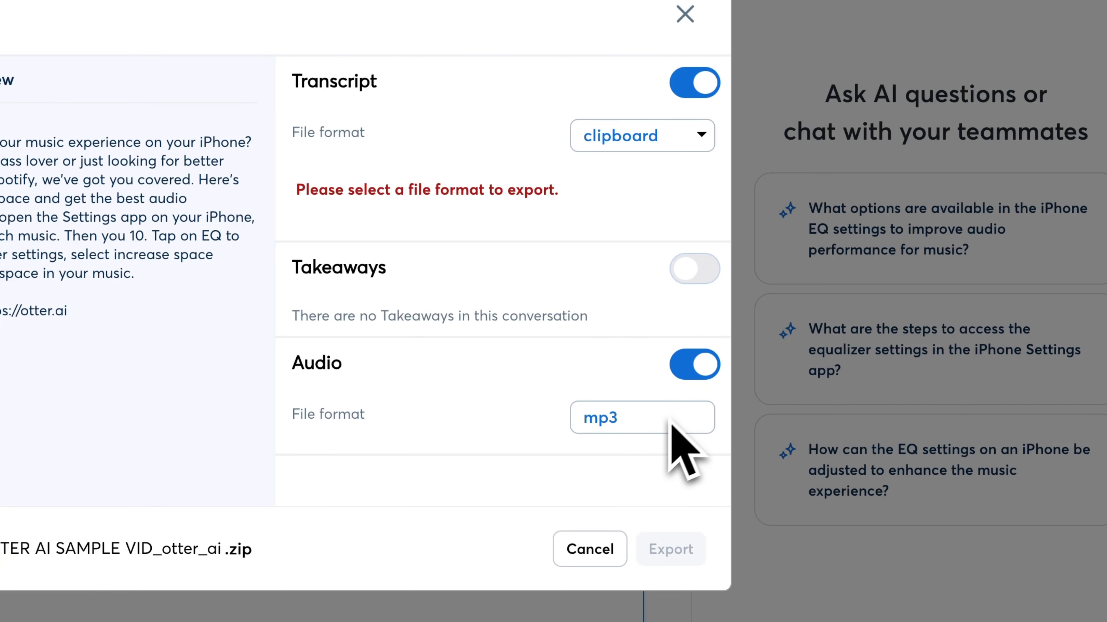
pyautogui.click(653, 142)
pyautogui.click(639, 161)
pyautogui.scroll(-1, 606, 346)
pyautogui.scroll(1, 606, 345)
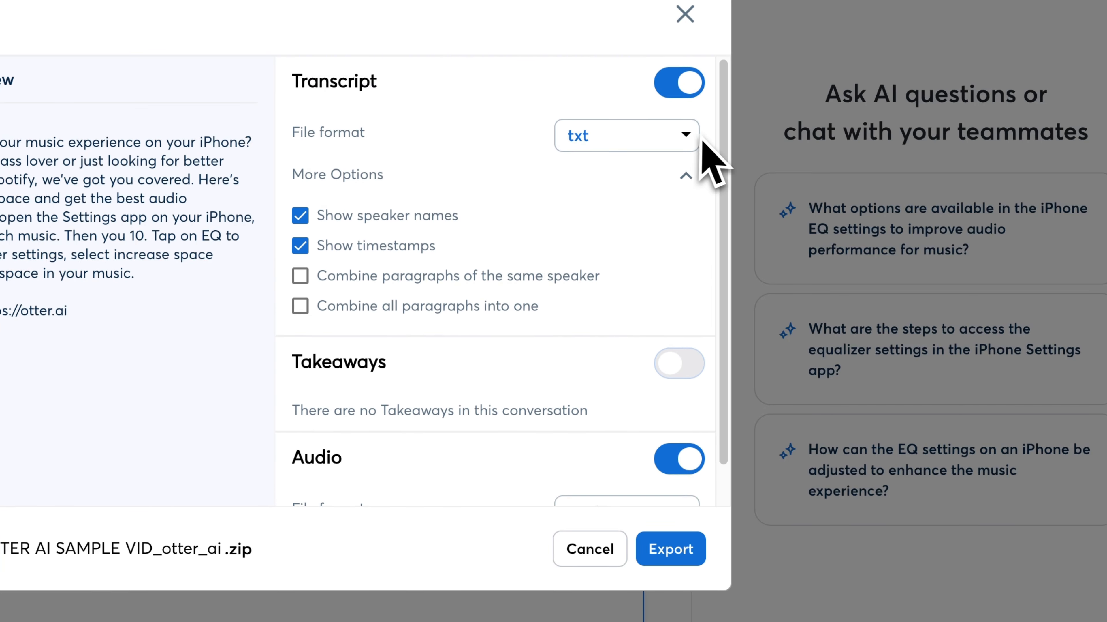
pyautogui.click(694, 140)
pyautogui.click(642, 146)
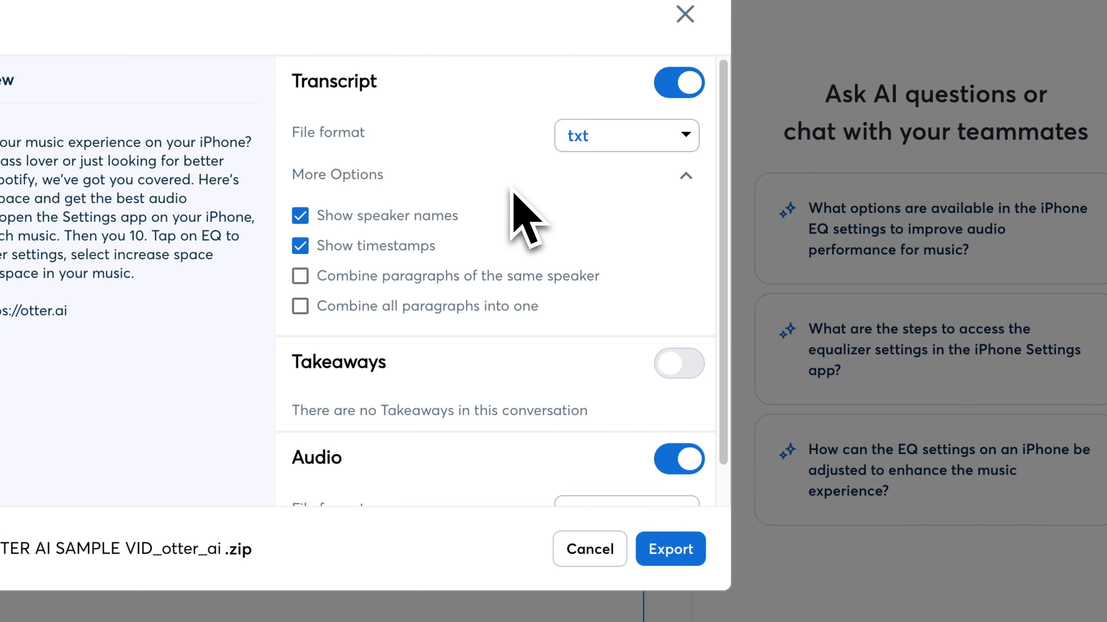
# - Export the transcript and audio as a zip, continuing instead of asking AI Chat
pyautogui.click(671, 548)
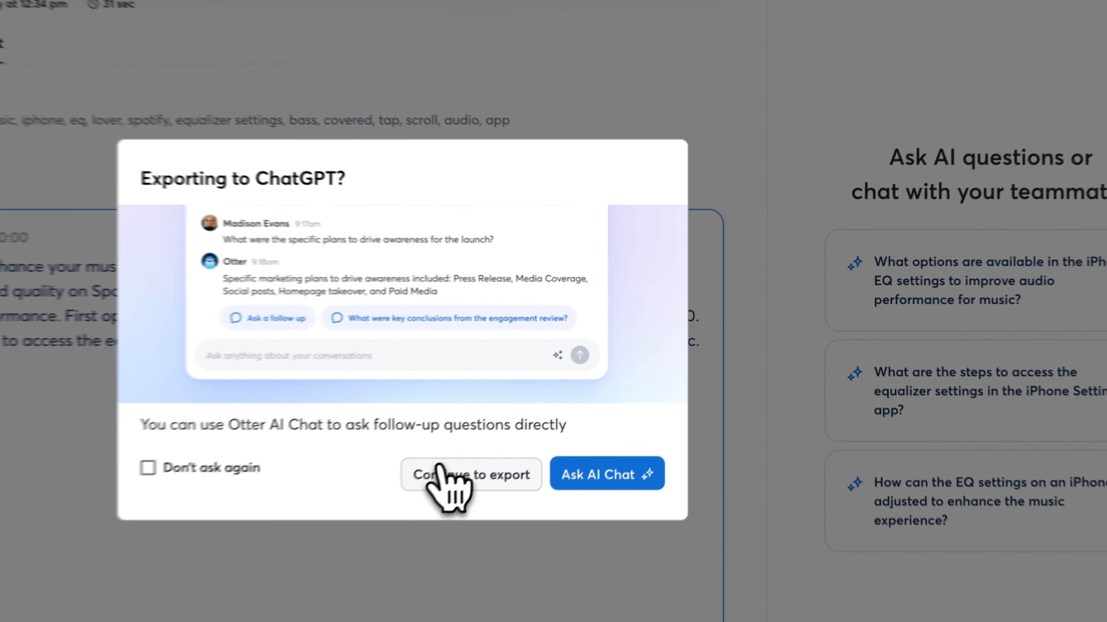
pyautogui.click(579, 397)
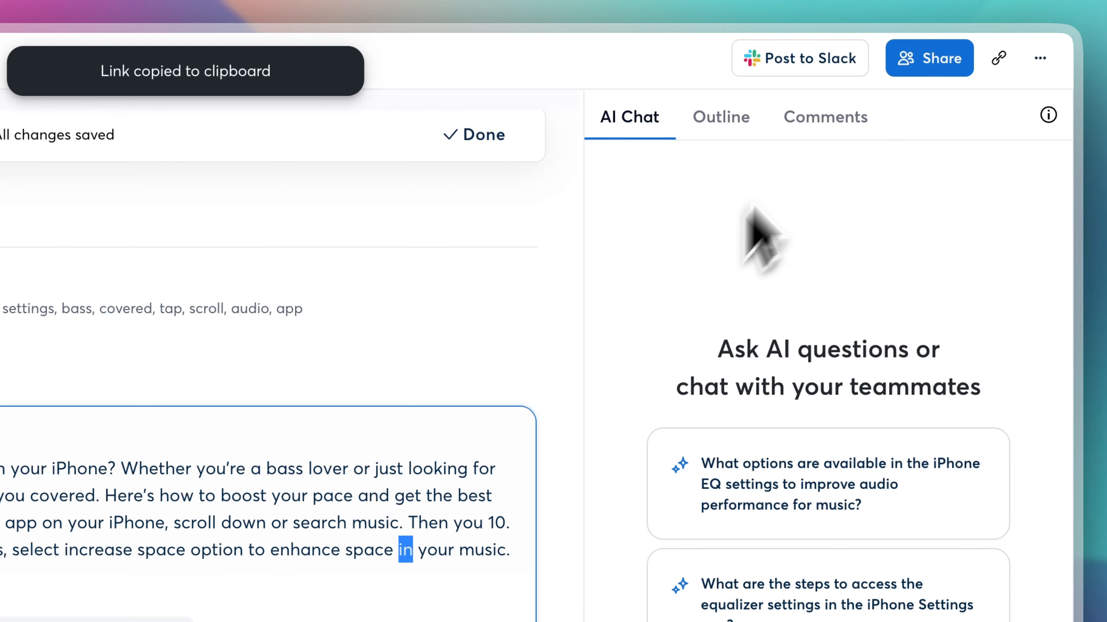
# - Open the conversation's sharing options and copy the link for anyone with the link
pyautogui.click(936, 70)
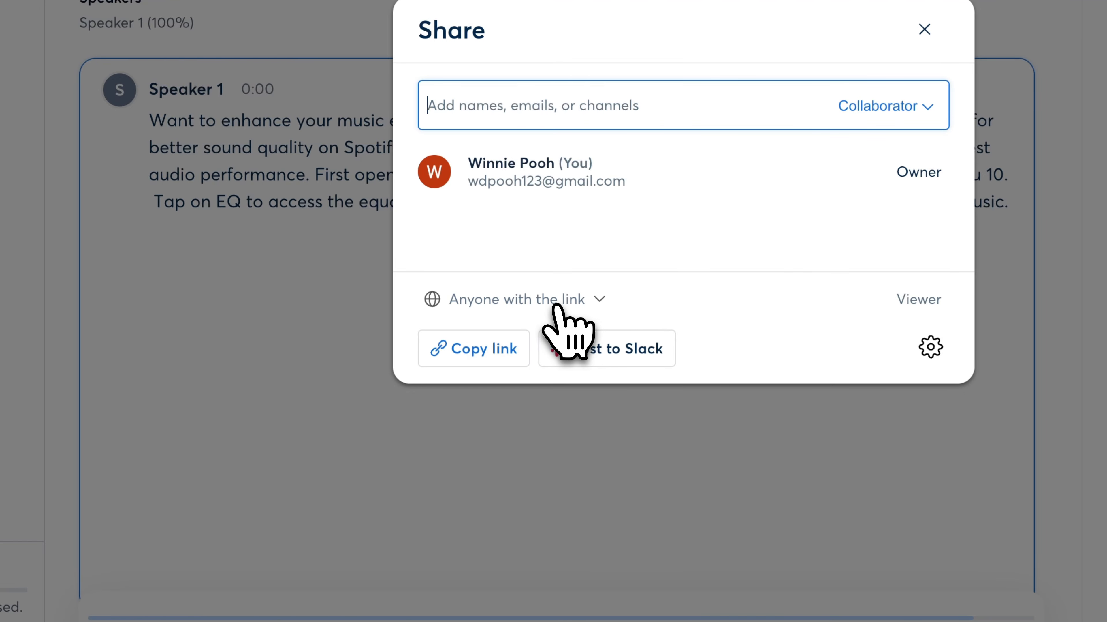
pyautogui.click(505, 349)
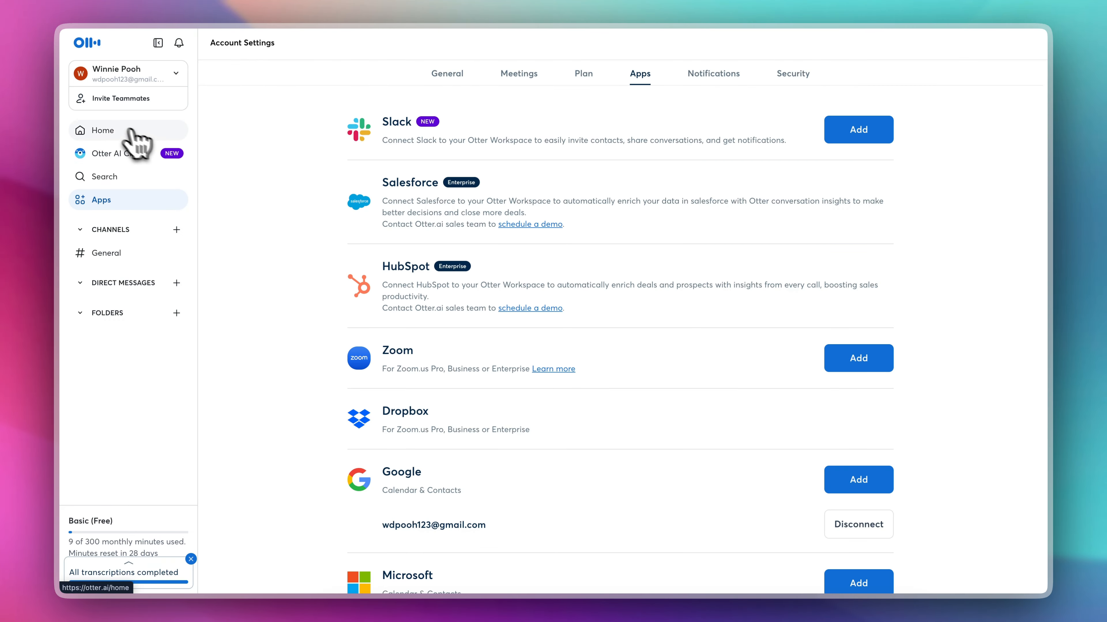
# - Return to the home page and look over the calendar, the action items and the option for adding a channel
pyautogui.click(121, 133)
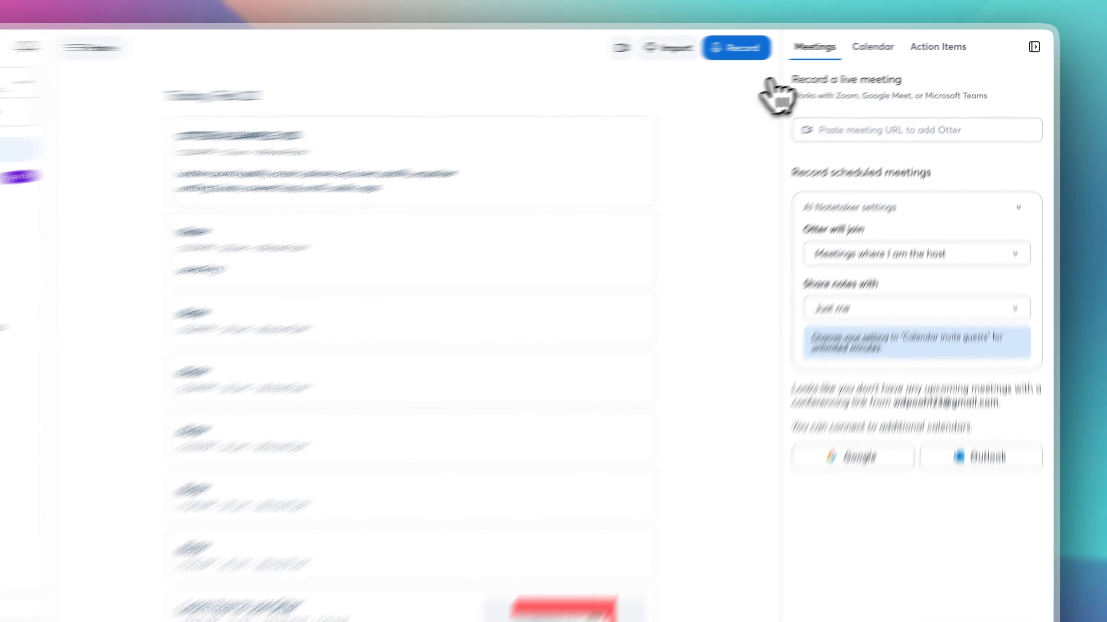
pyautogui.click(905, 47)
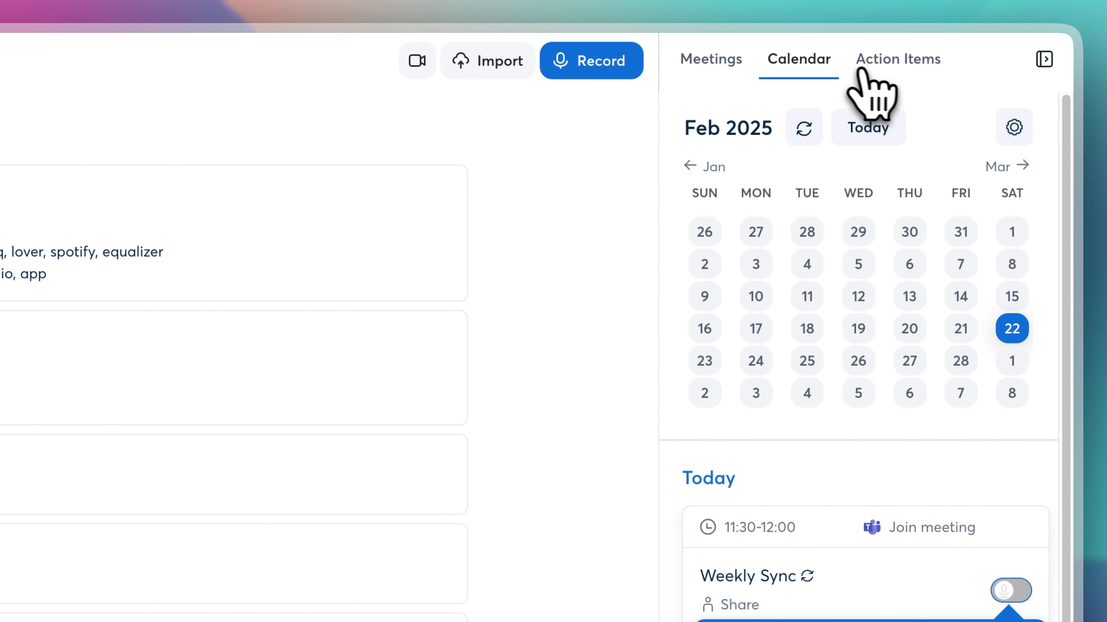
pyautogui.click(908, 70)
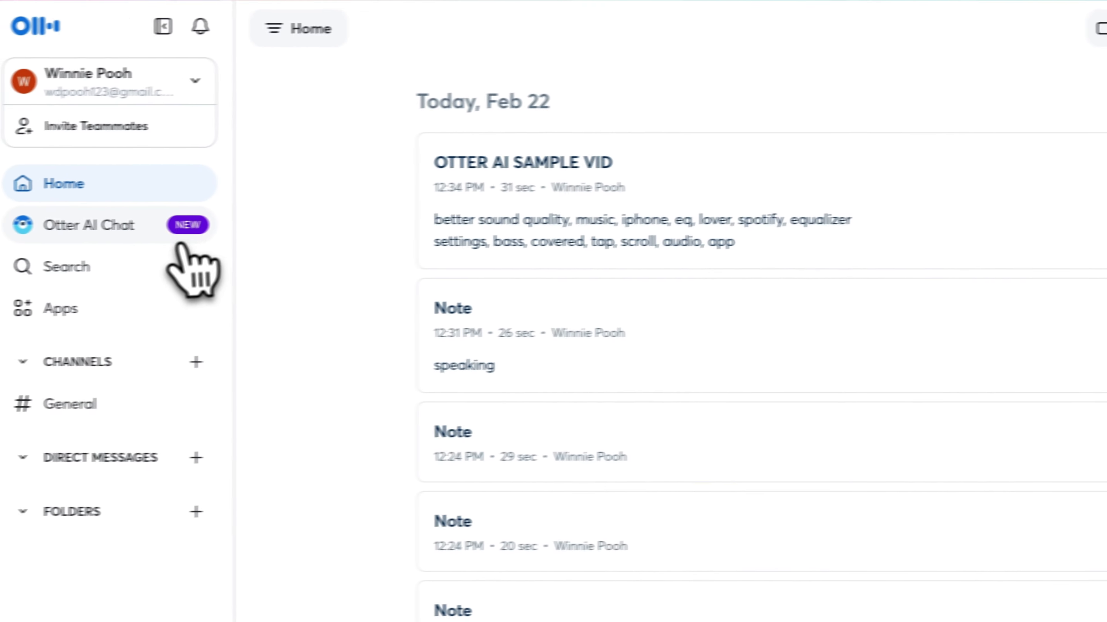
pyautogui.click(201, 364)
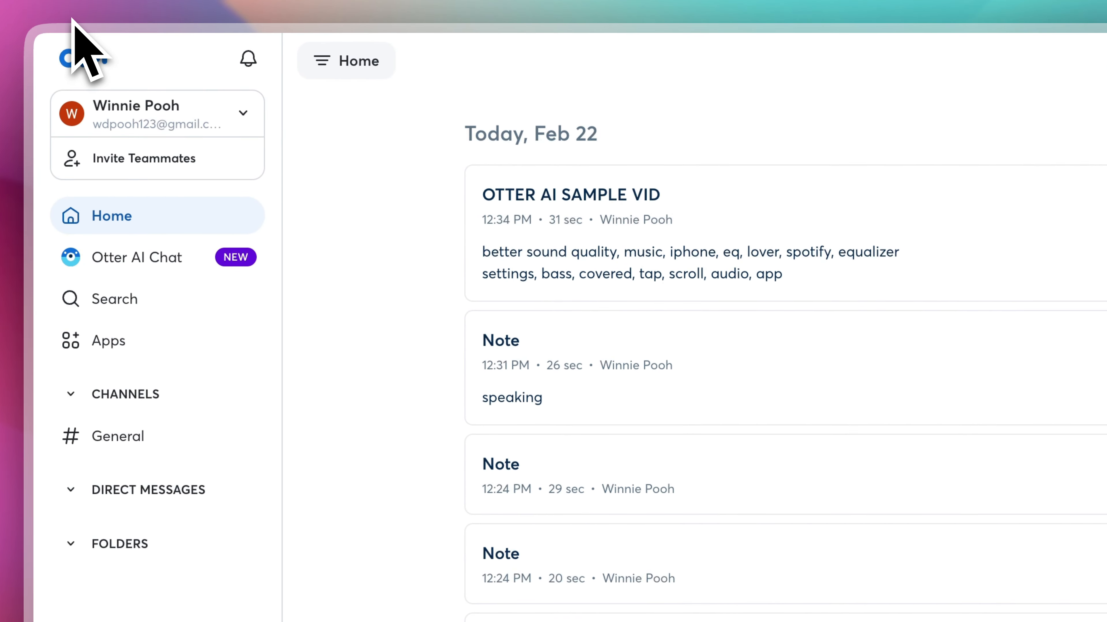
# - Open the 26-second note recorded at 12:31 PM and delete it
pyautogui.click(701, 378)
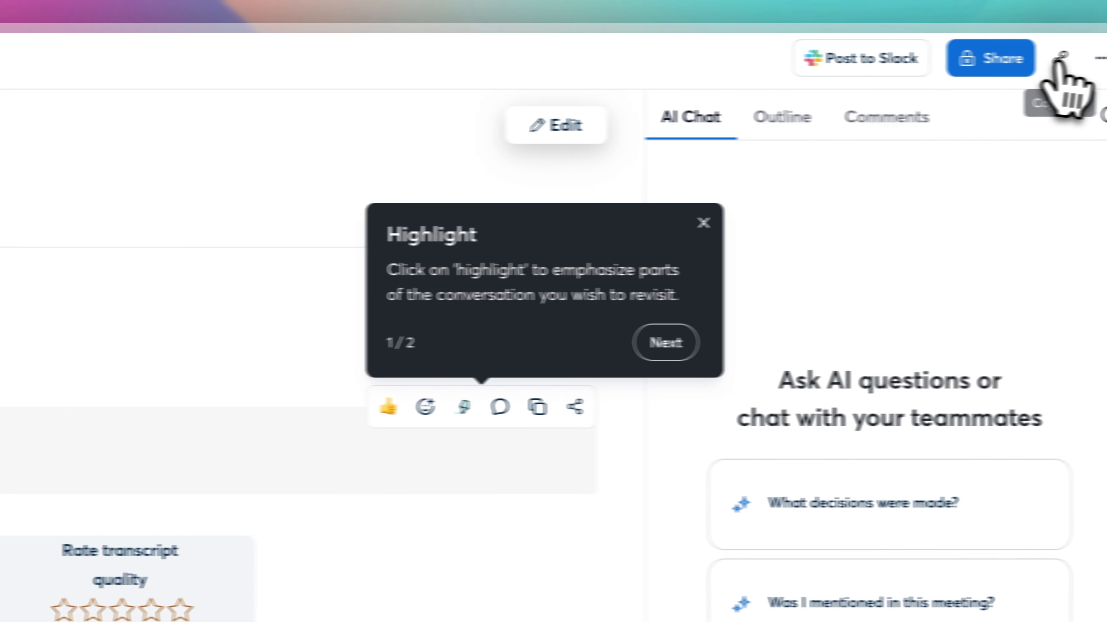
pyautogui.click(1042, 61)
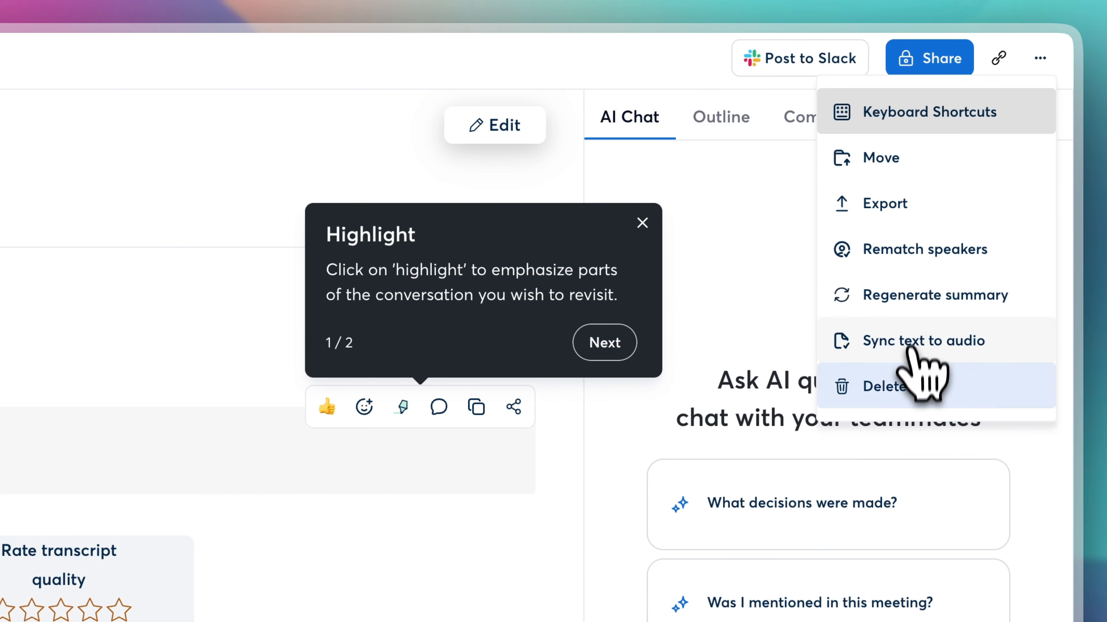
pyautogui.click(914, 384)
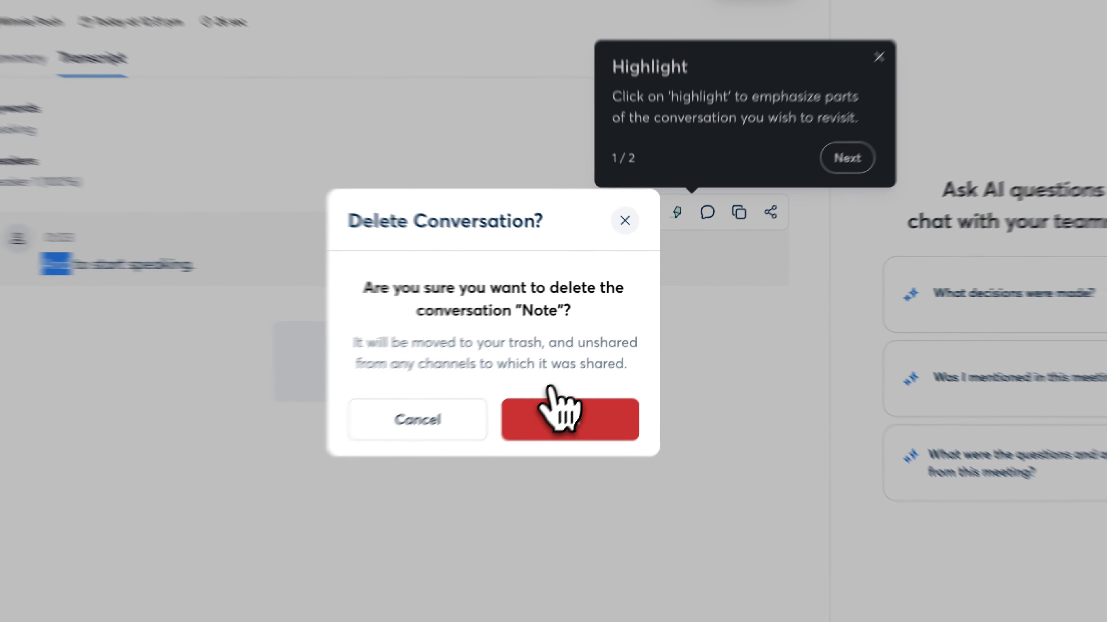
pyautogui.click(559, 405)
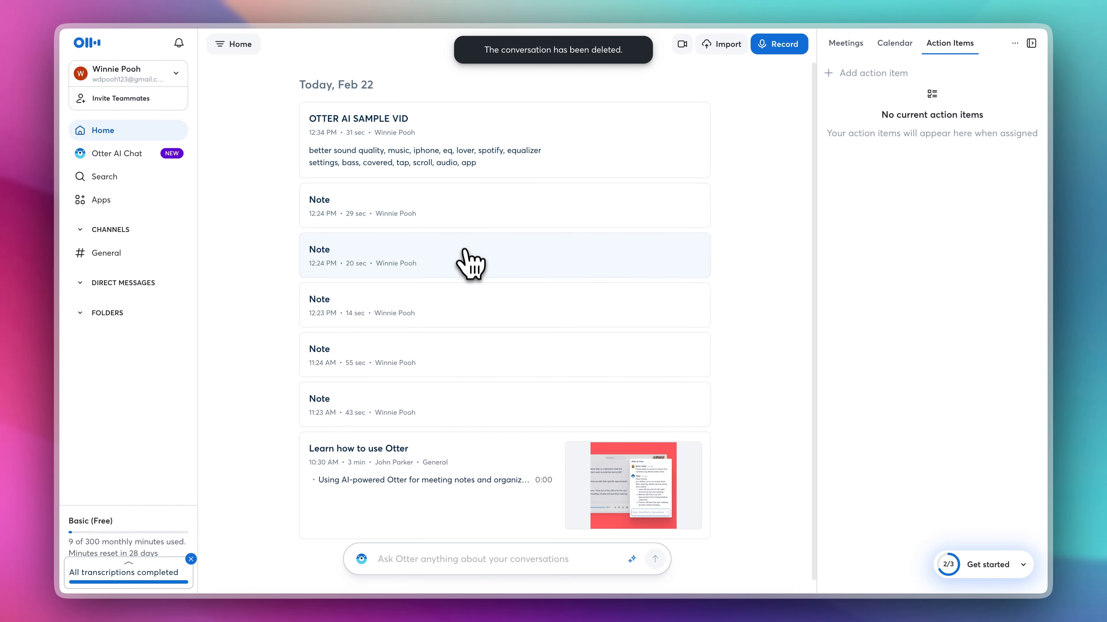
# - Open the OTTER AI SAMPLE VID conversation and activate its field for asking AI questions
pyautogui.click(500, 135)
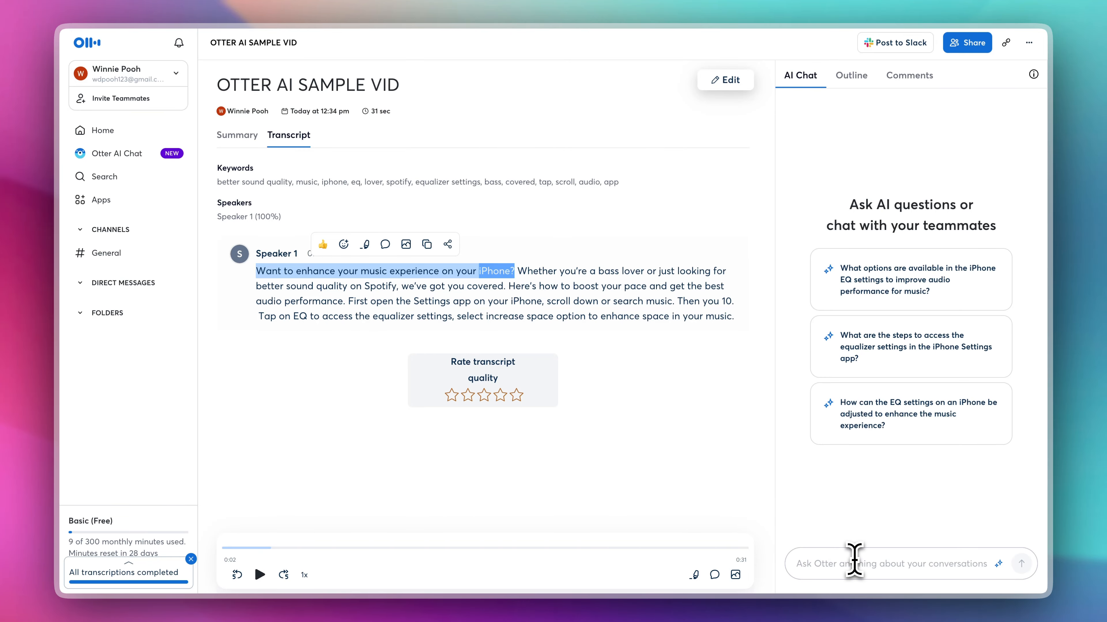
pyautogui.click(854, 561)
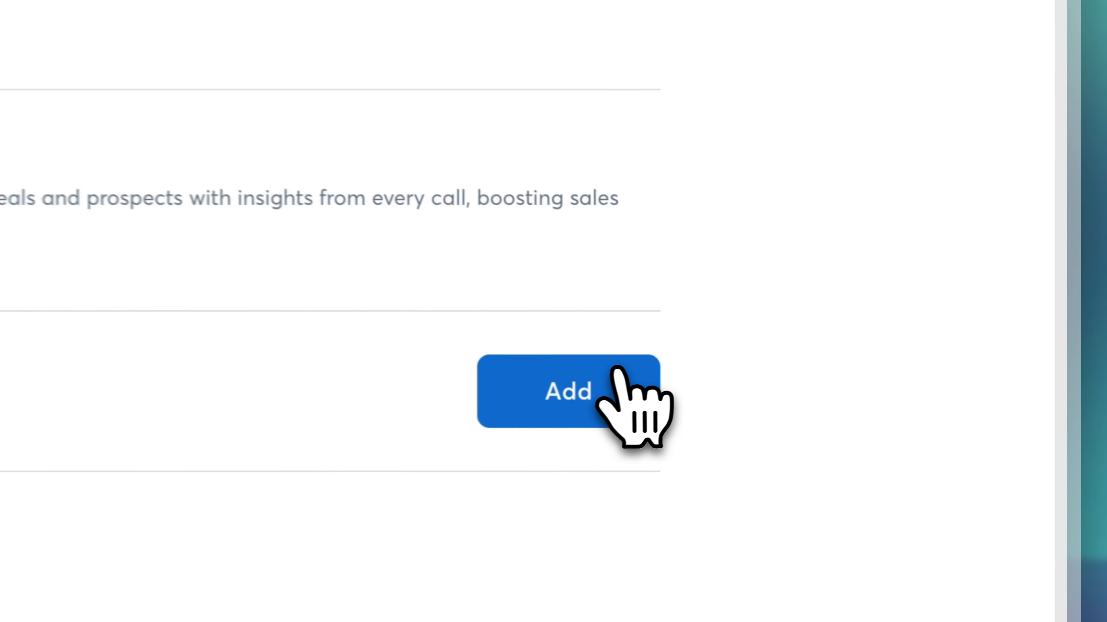
# - Open the setup for adding Zoom from the account's app integrations
pyautogui.click(871, 354)
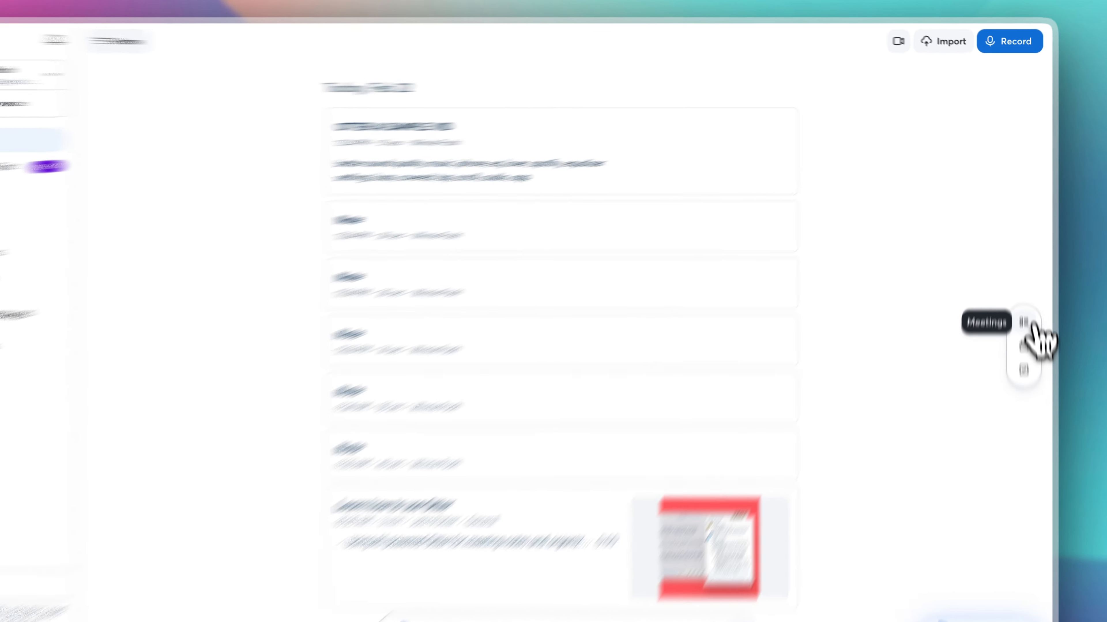
# - Show the home page's Meetings options and examine the meeting URL field and the choices for sharing notes, keeping Just me
pyautogui.click(1027, 290)
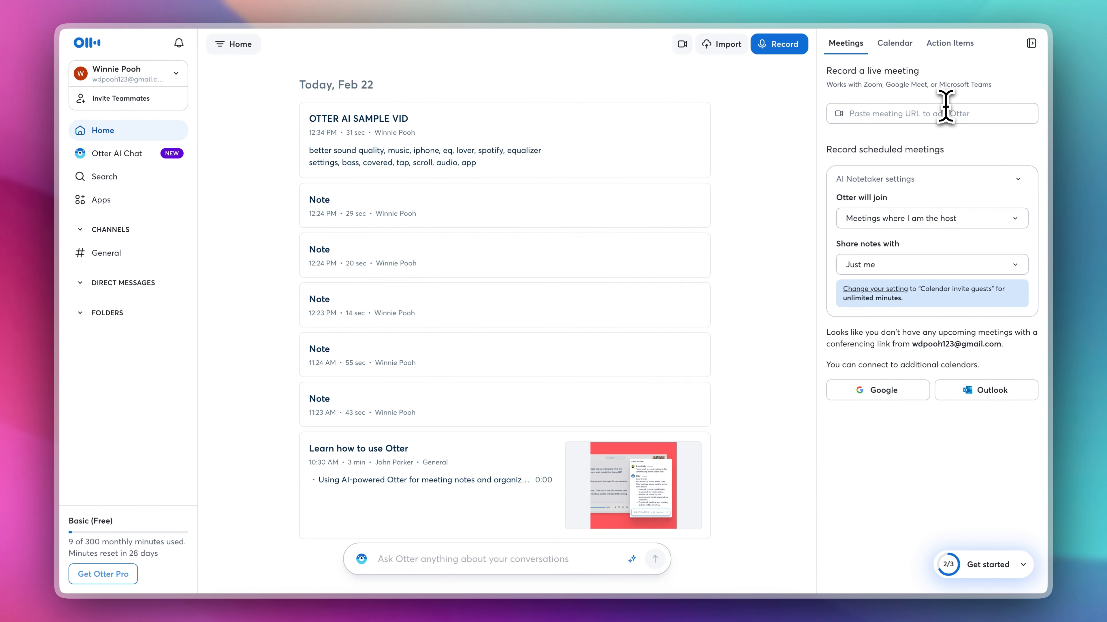
pyautogui.click(945, 106)
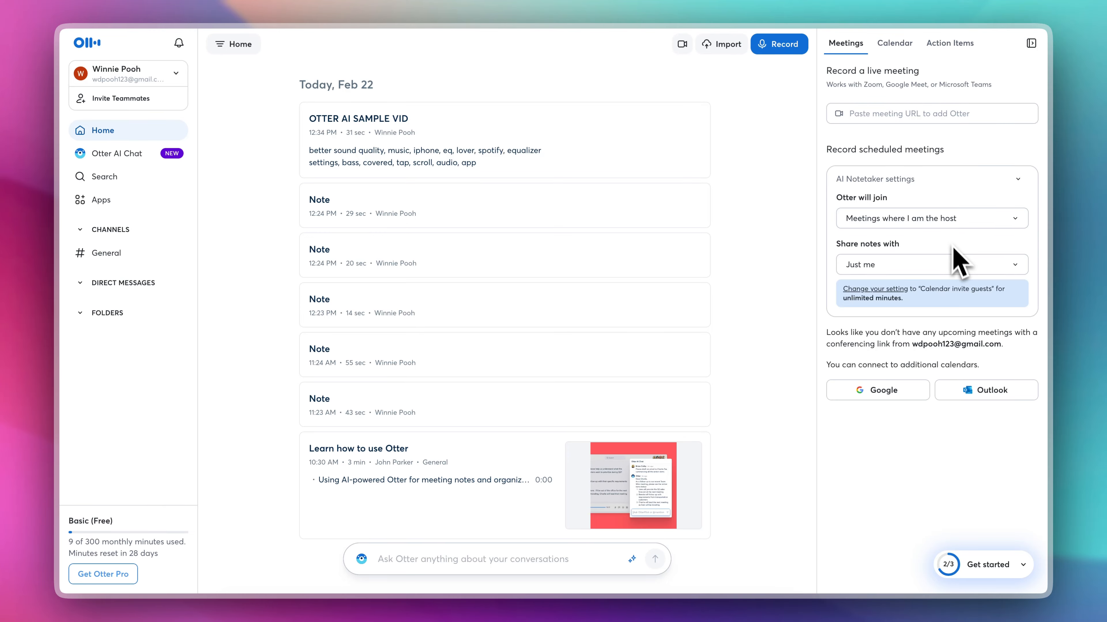
pyautogui.click(967, 270)
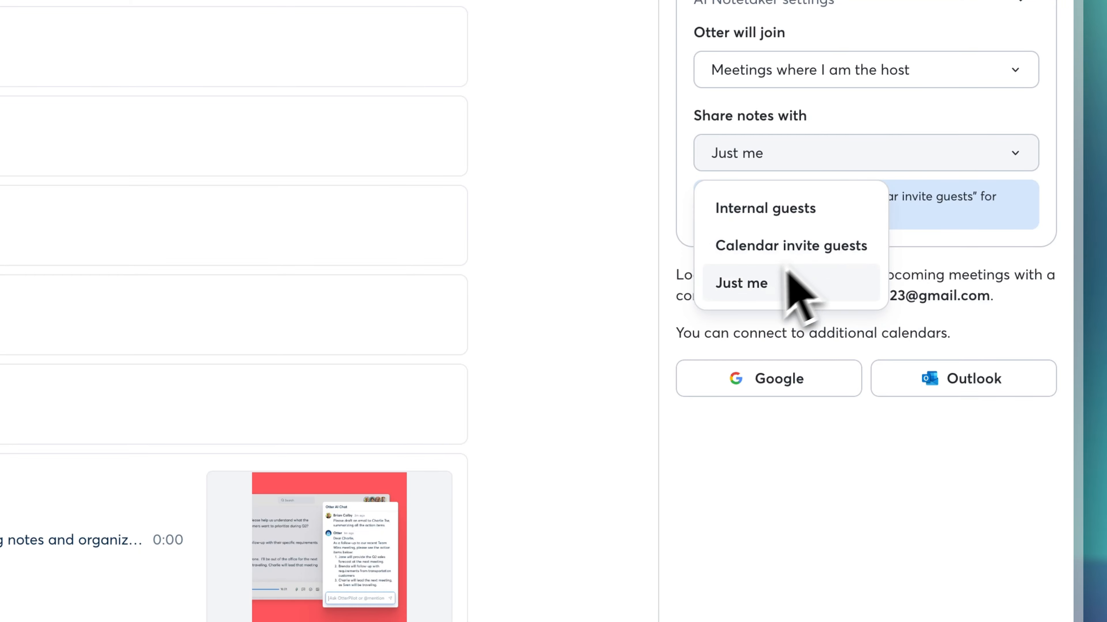
pyautogui.click(937, 161)
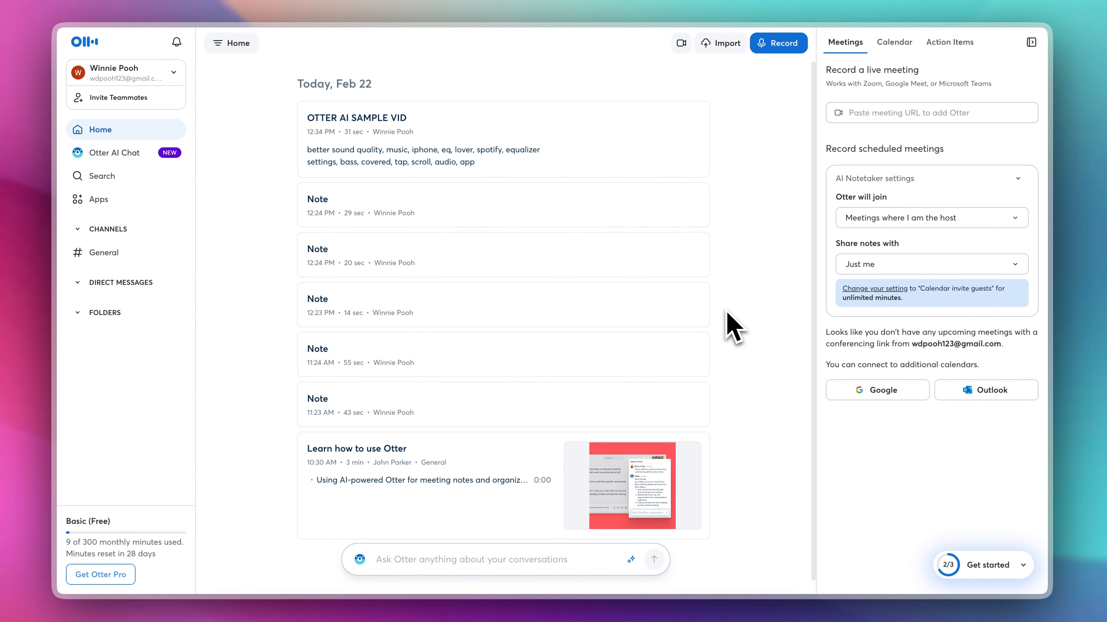